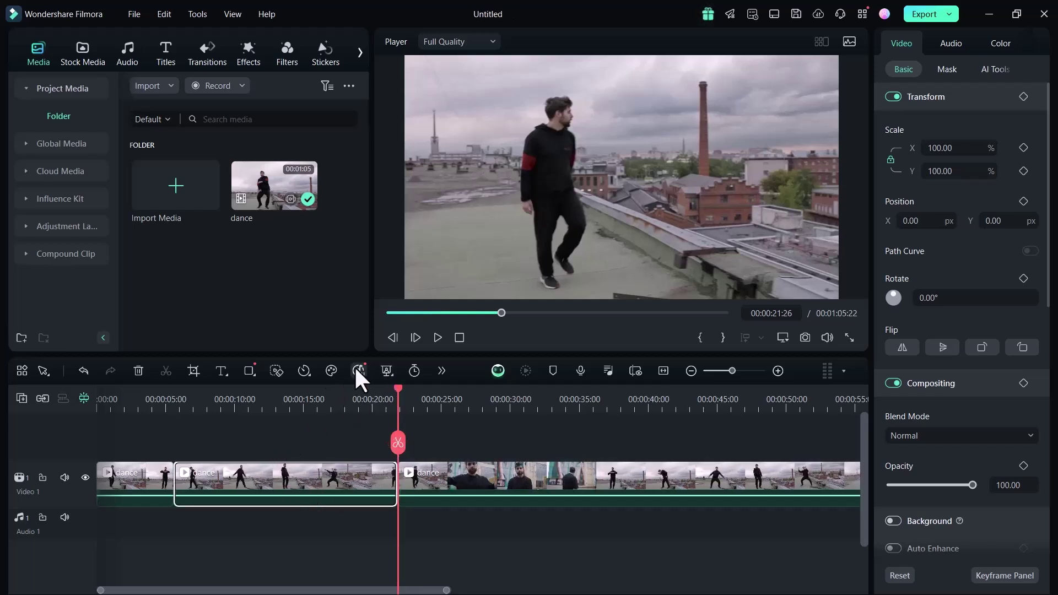
Speed the selected piece of the dance clip up to Fast 4x
click(309, 371)
mouse_move(353, 453)
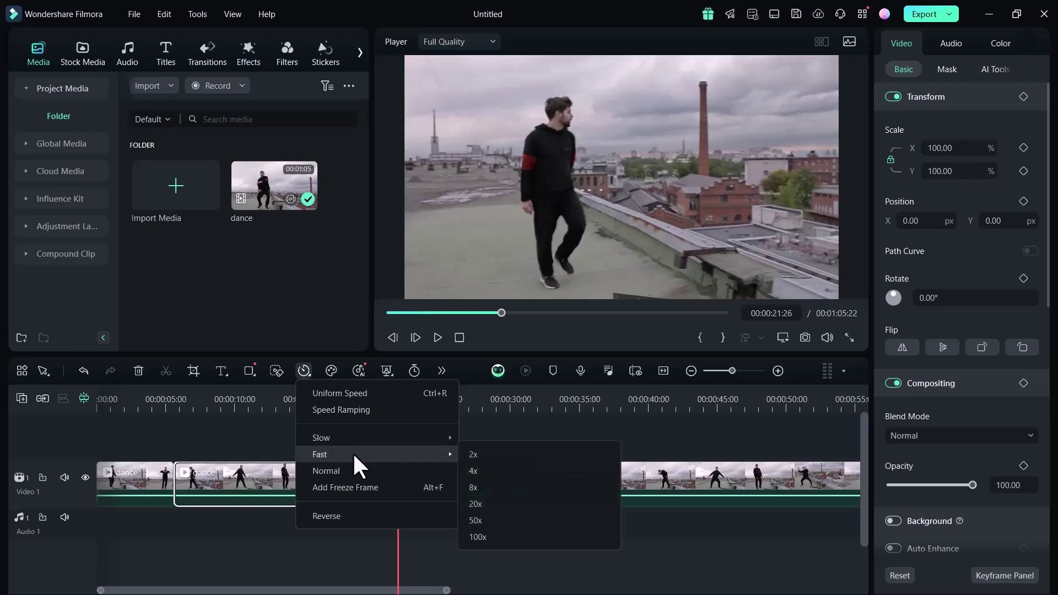
click(469, 478)
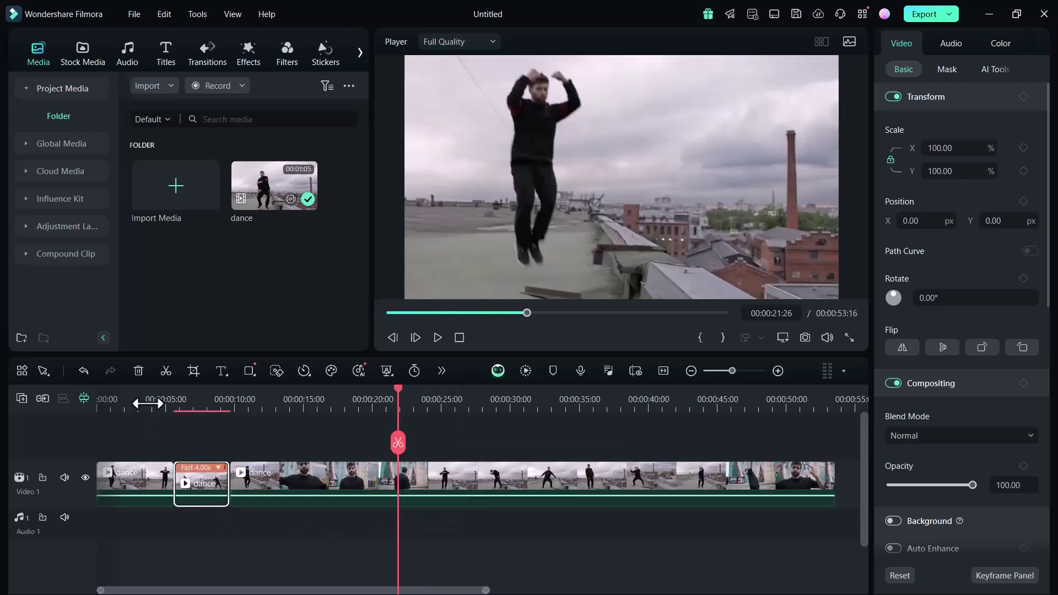
Replay from about 5 seconds to preview the sped-up and speed-ramped result
click(153, 408)
click(438, 338)
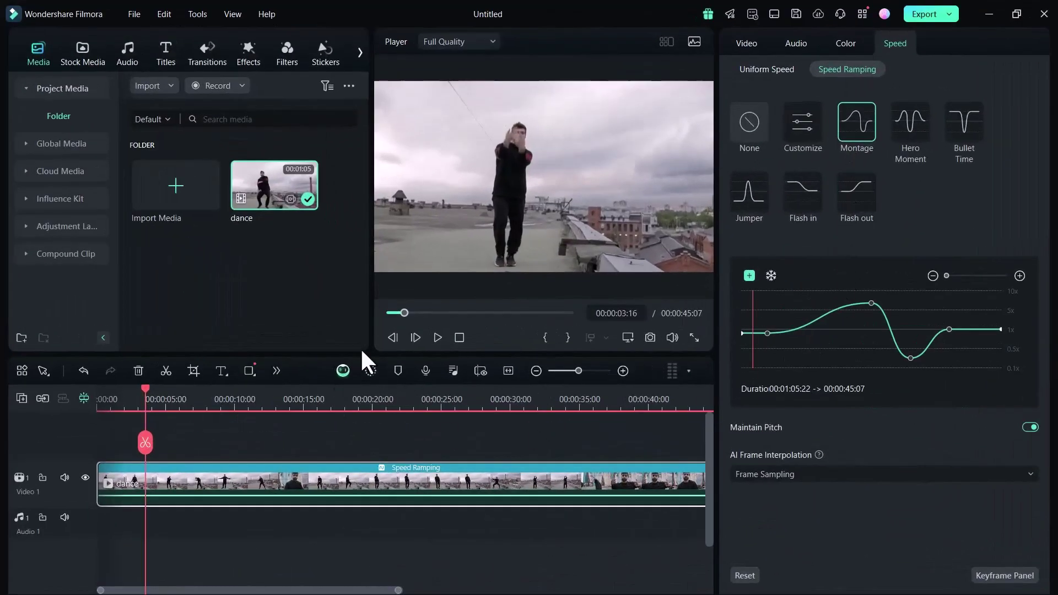
click(438, 338)
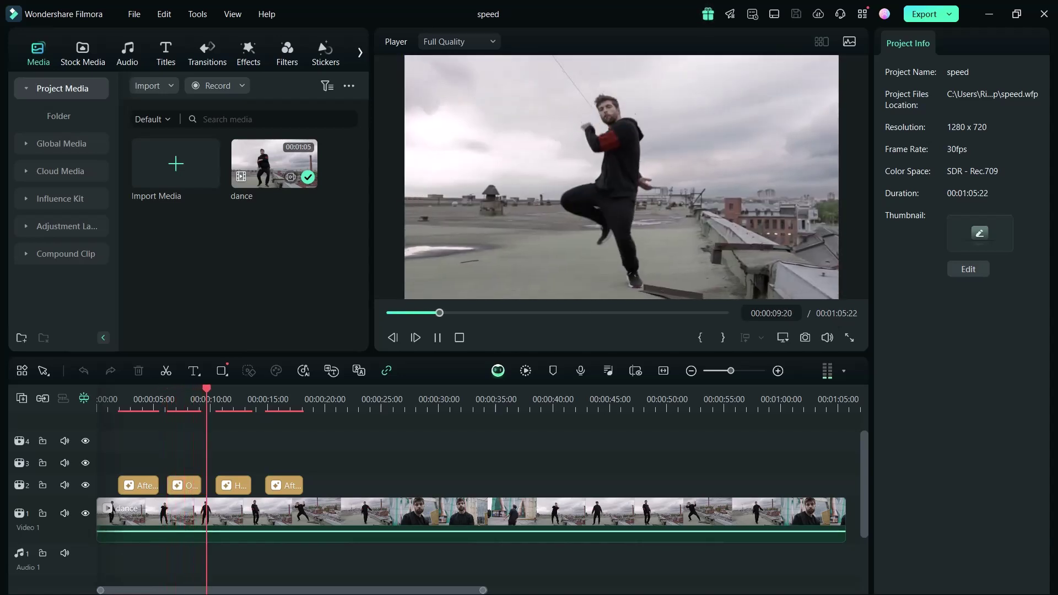
scroll(474, 496, up, 1)
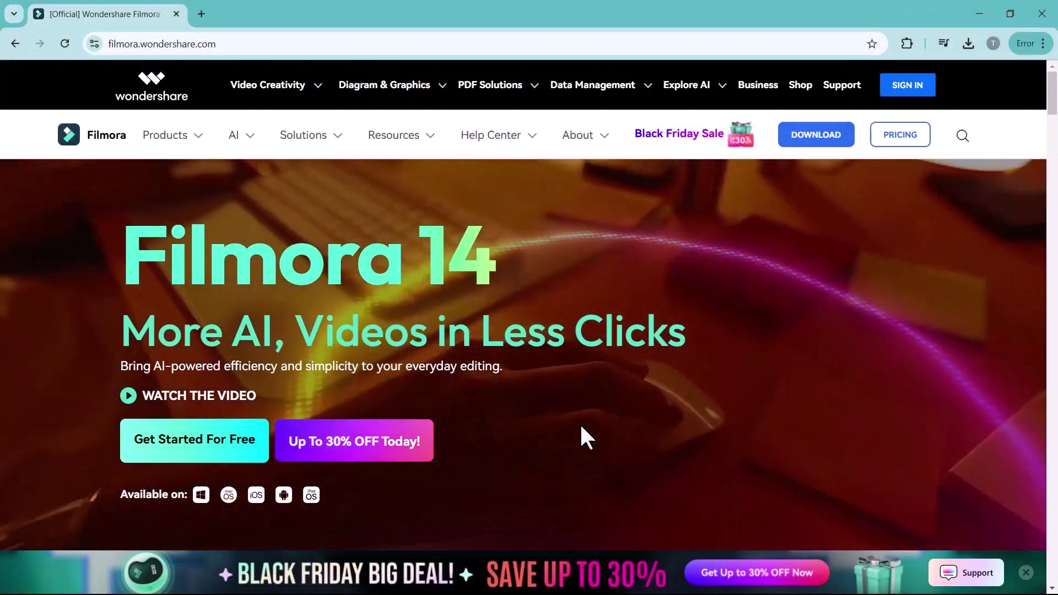
Scroll through the Filmora 14 home page in Chrome
scroll(525, 413, down, 1)
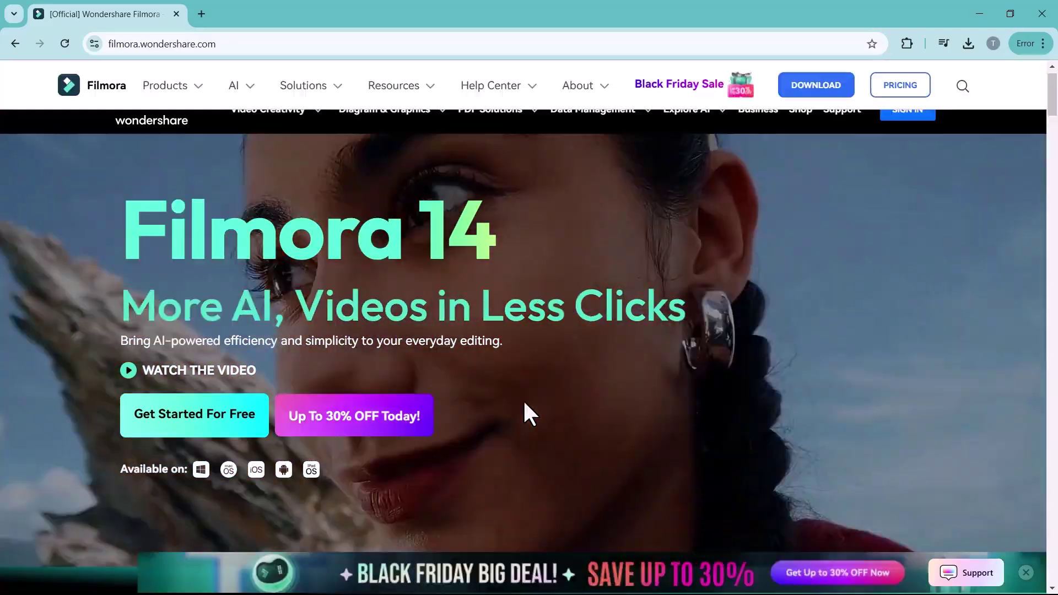
scroll(192, 441, up, 1)
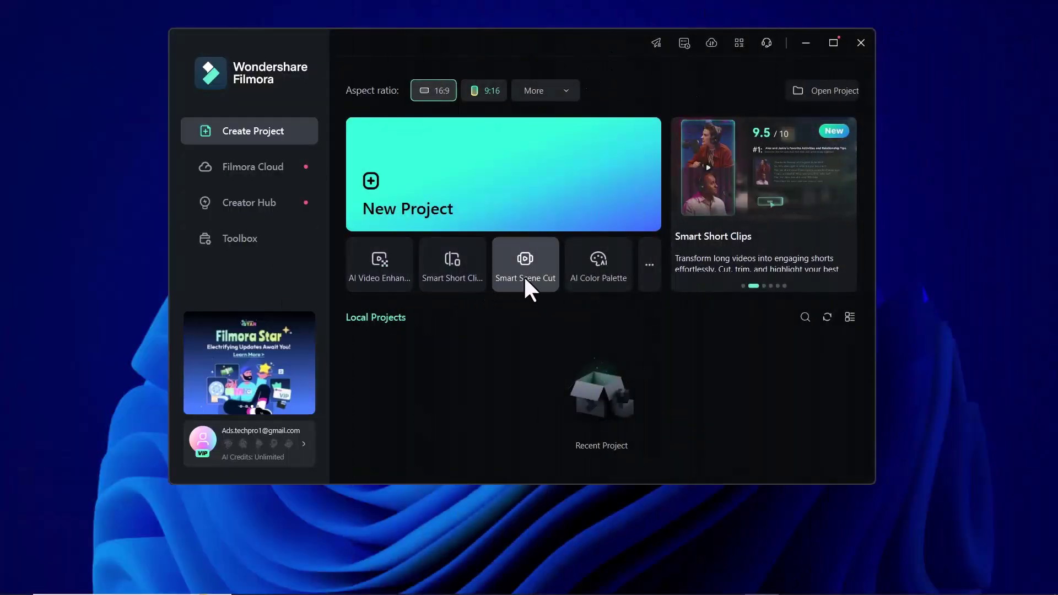
Start a new project and import the 'dance' video from the E: drive
click(508, 165)
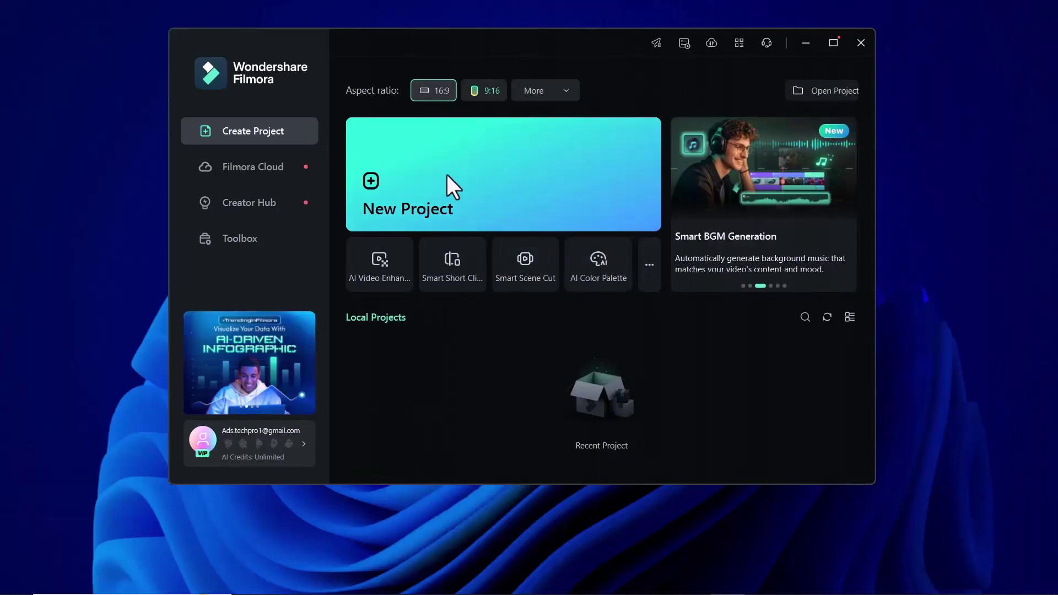
click(323, 223)
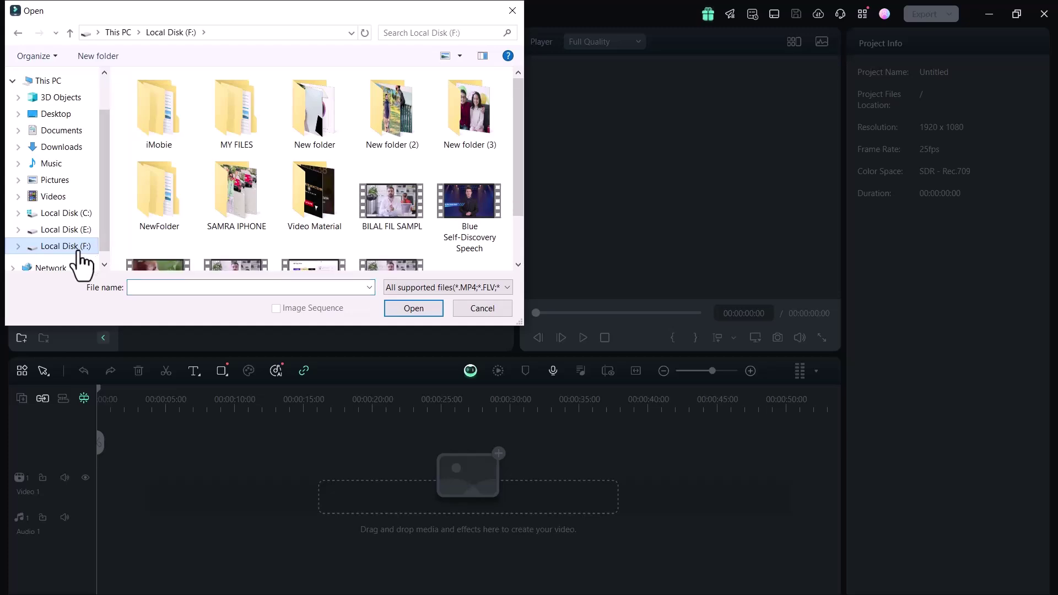
click(80, 229)
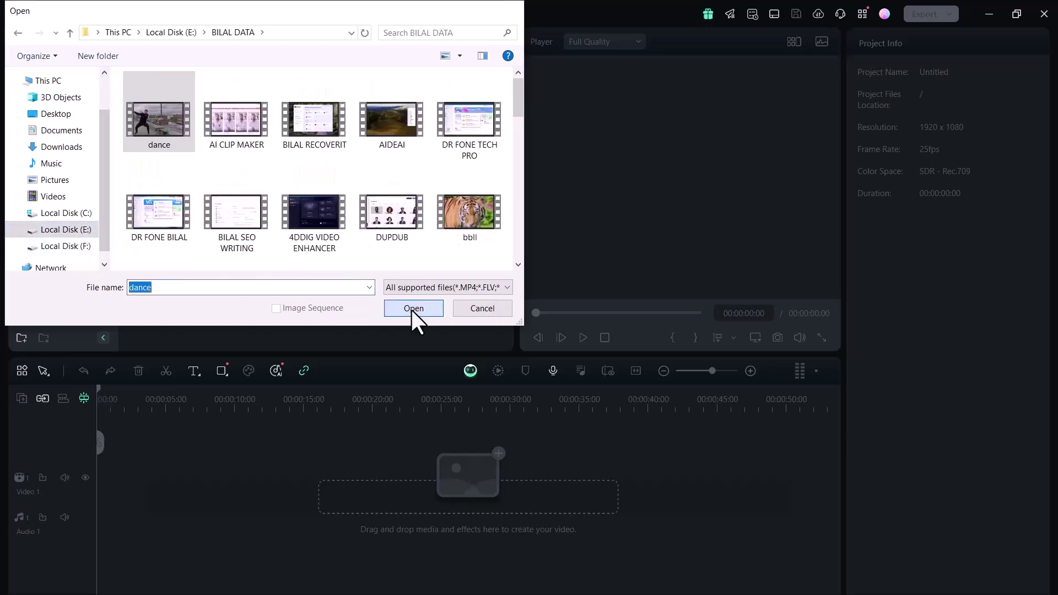
click(413, 309)
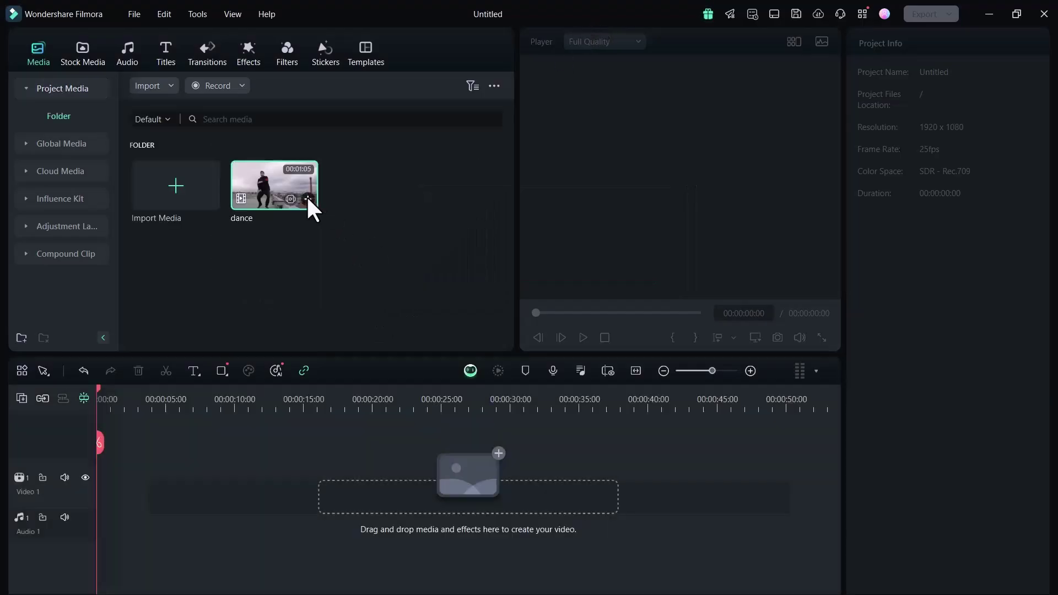
Add the dance clip to Video 1 with Match to Media, then play to about five seconds
click(307, 197)
click(456, 324)
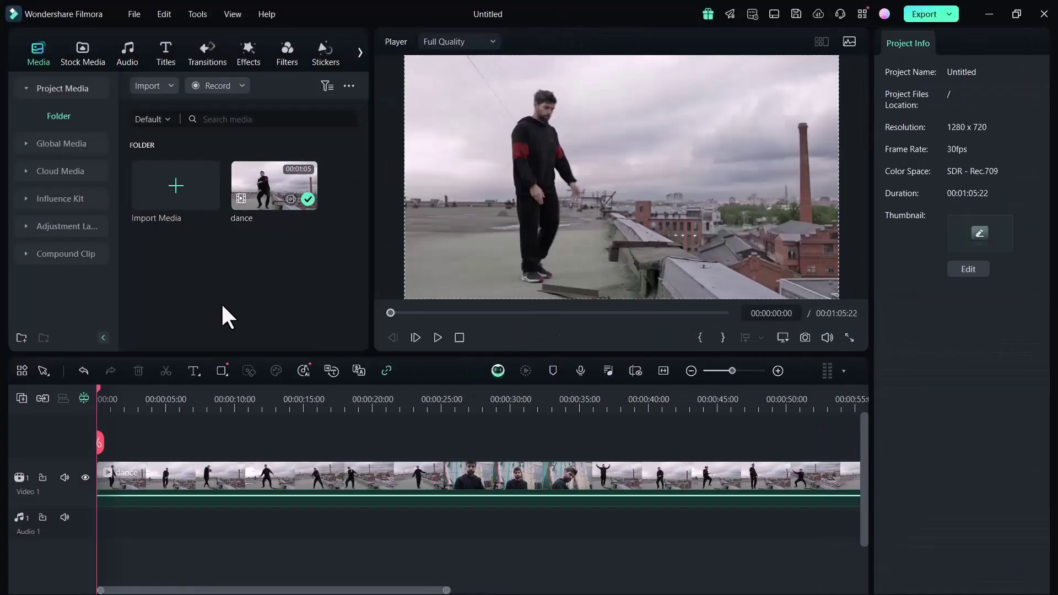
click(438, 338)
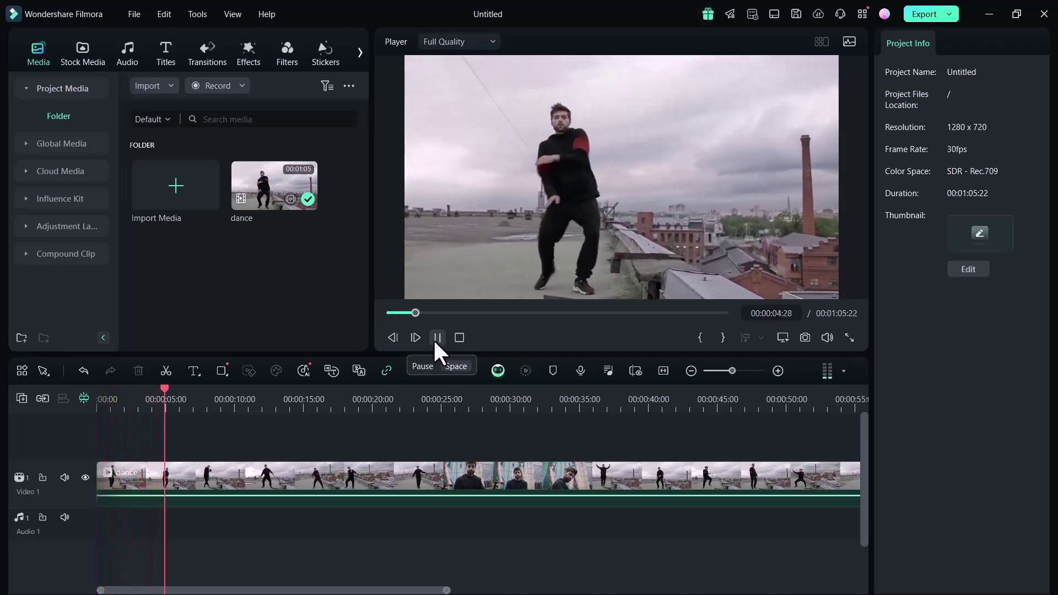
click(435, 338)
Split the dance clip at the playhead, set the next piece to Fast 4x, and replay from 3 seconds
click(224, 485)
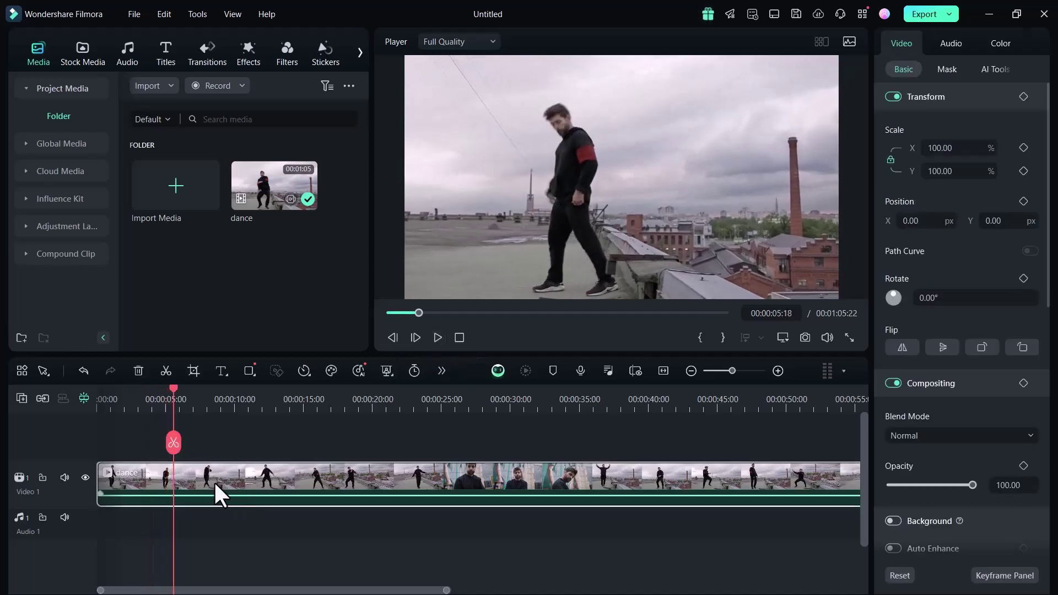
click(172, 442)
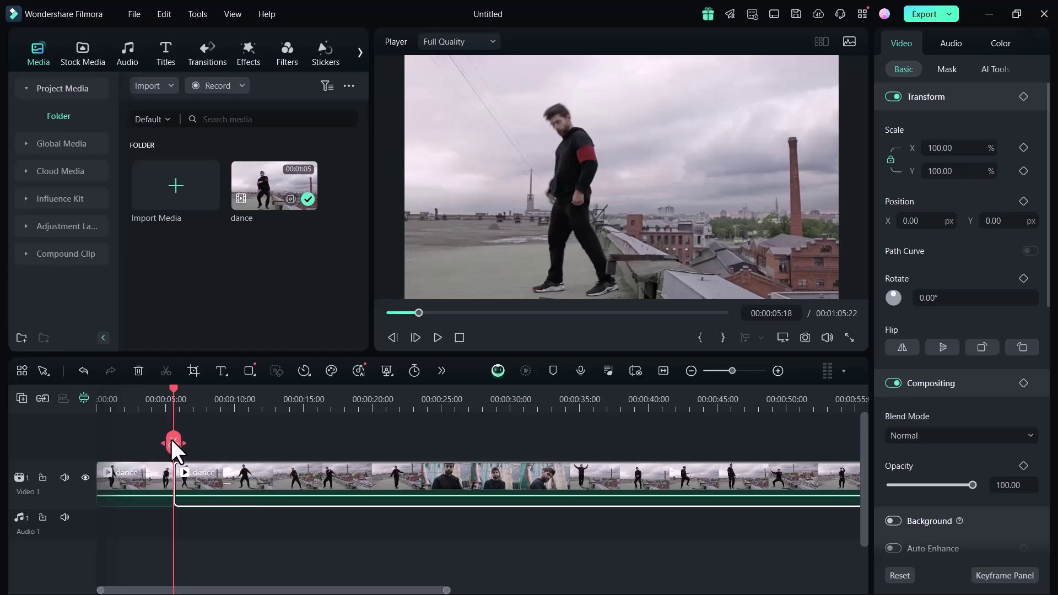
click(305, 372)
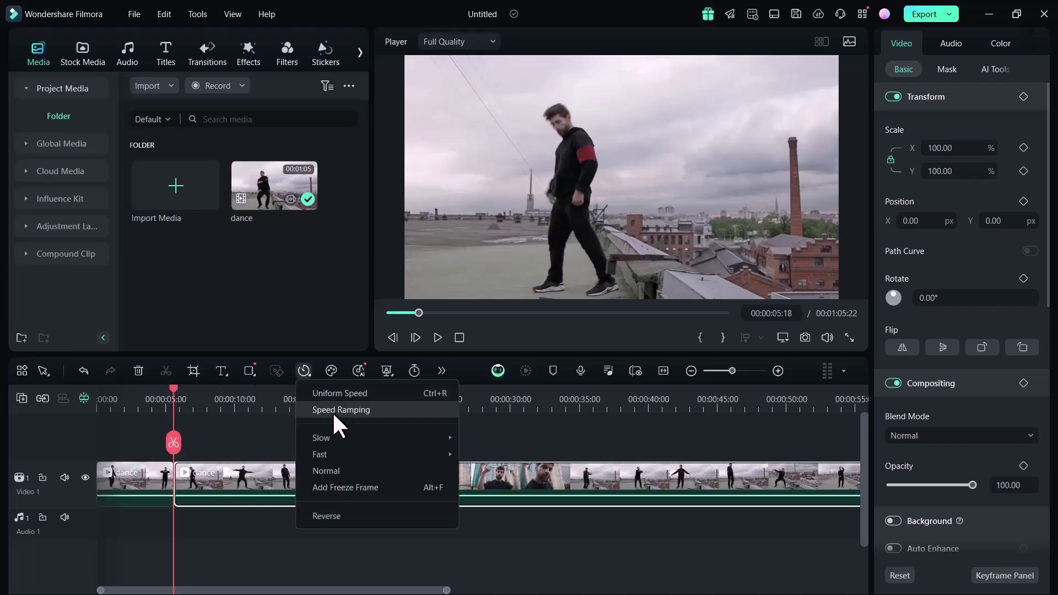
mouse_move(348, 437)
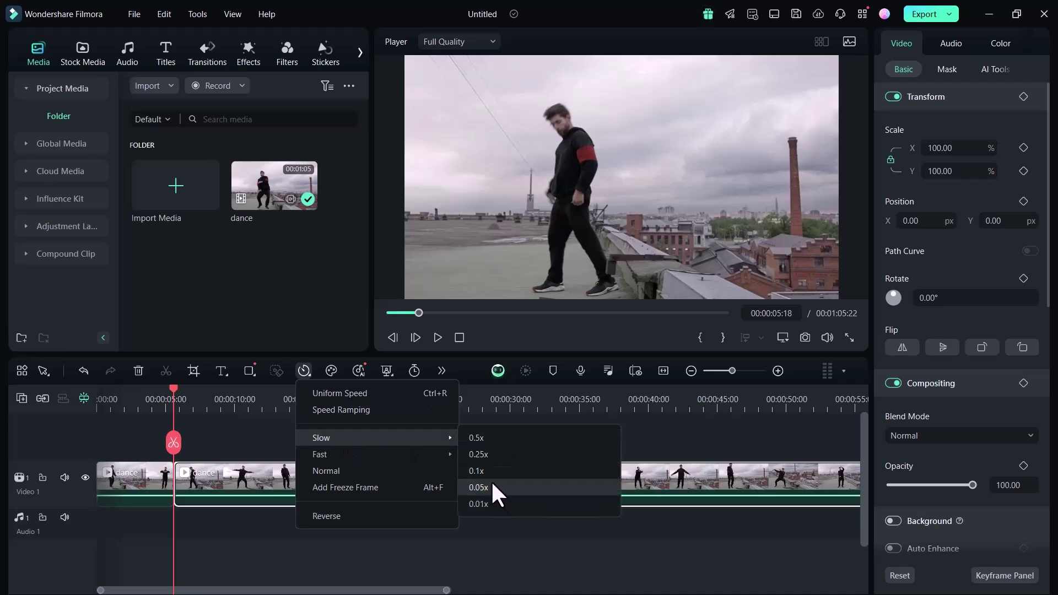
mouse_move(427, 453)
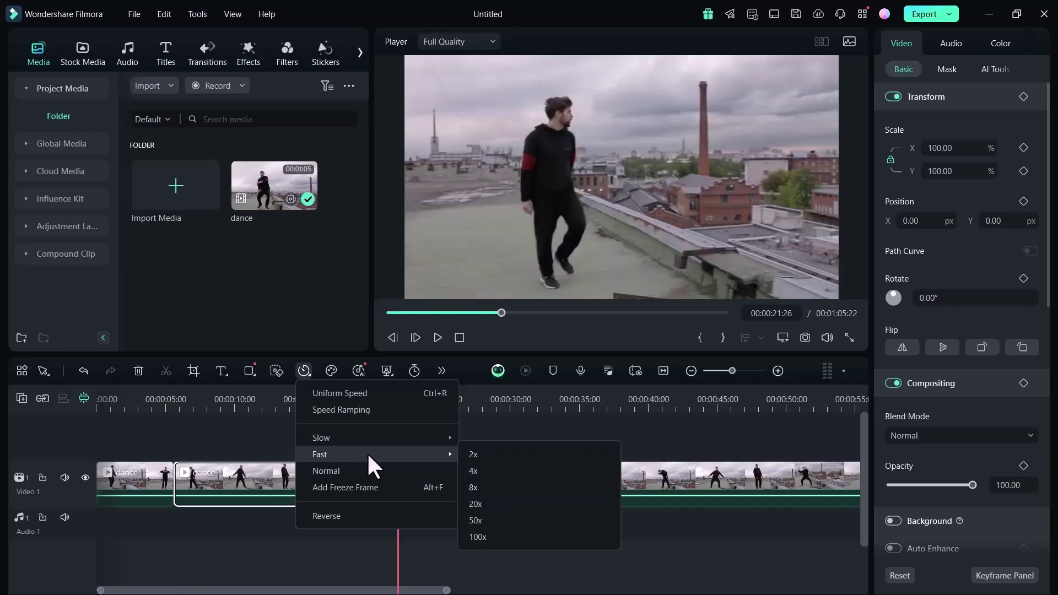
click(472, 472)
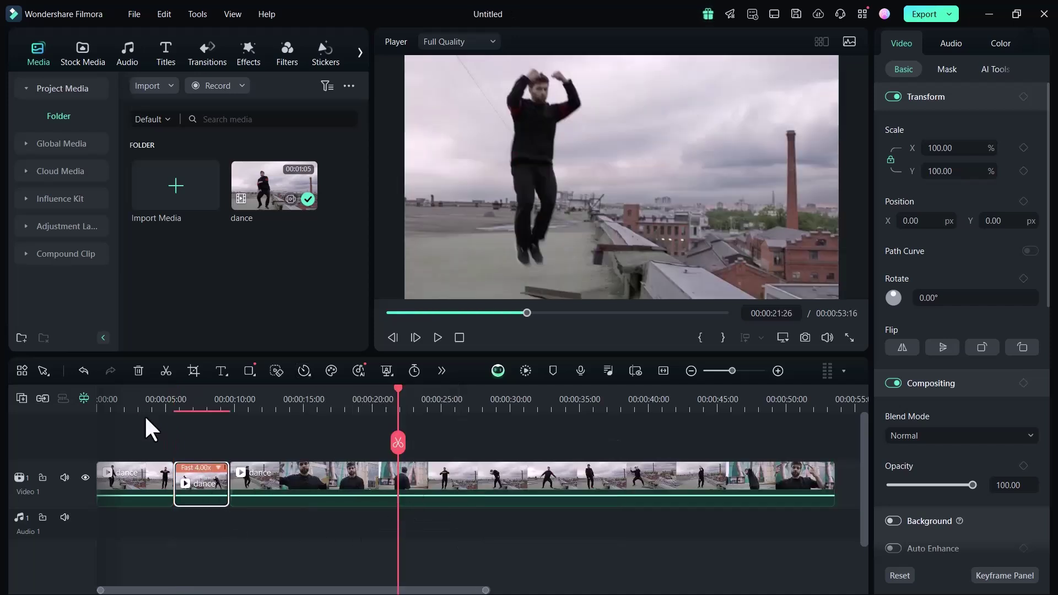
click(136, 406)
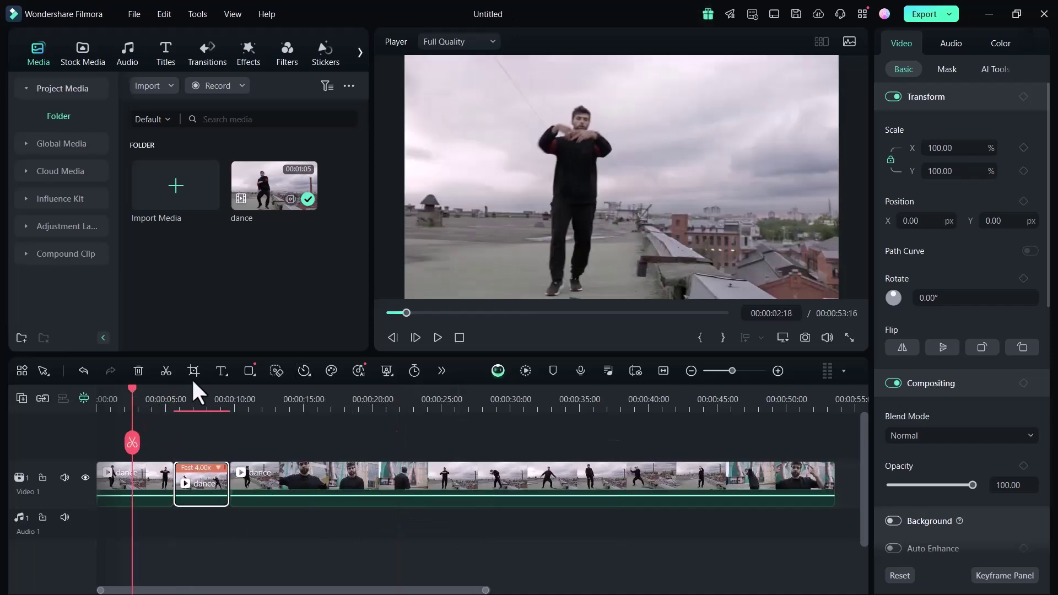
click(437, 337)
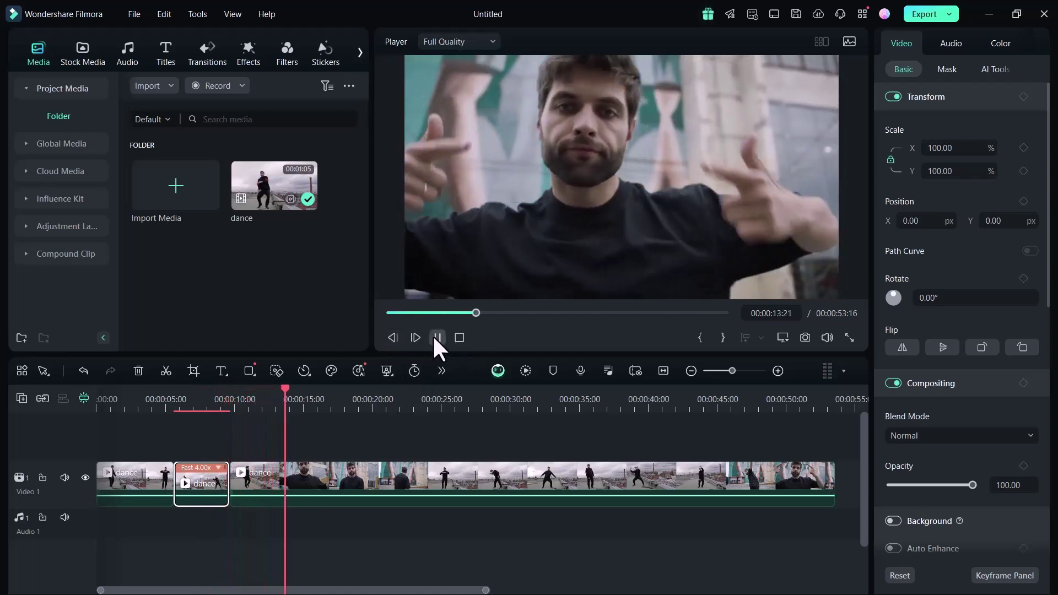
Change the sped-up piece from 4x to Fast 2x and replay it from about 4 seconds
click(437, 337)
click(193, 466)
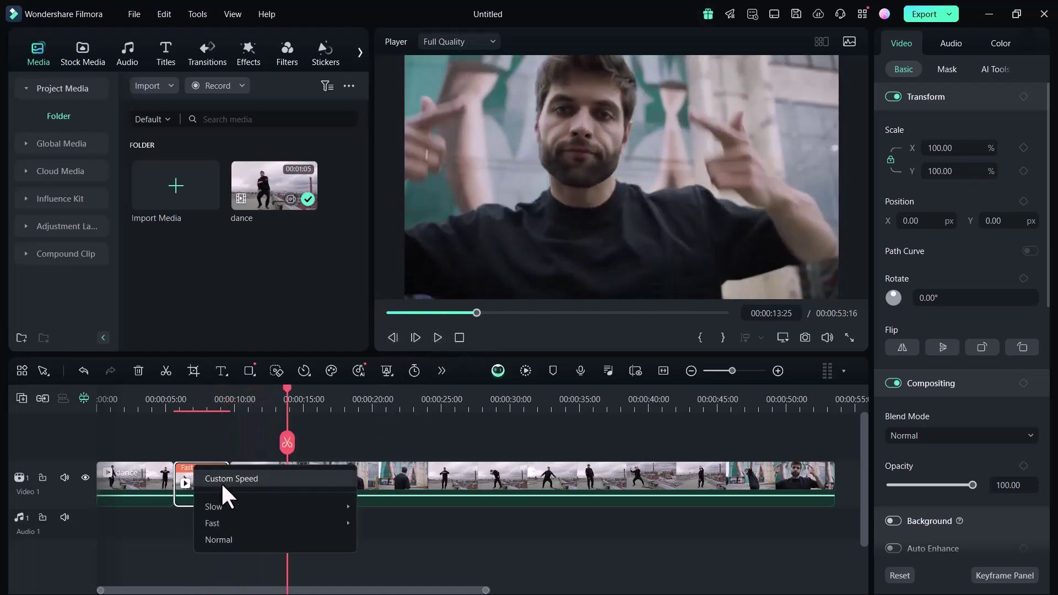
mouse_move(232, 523)
click(370, 499)
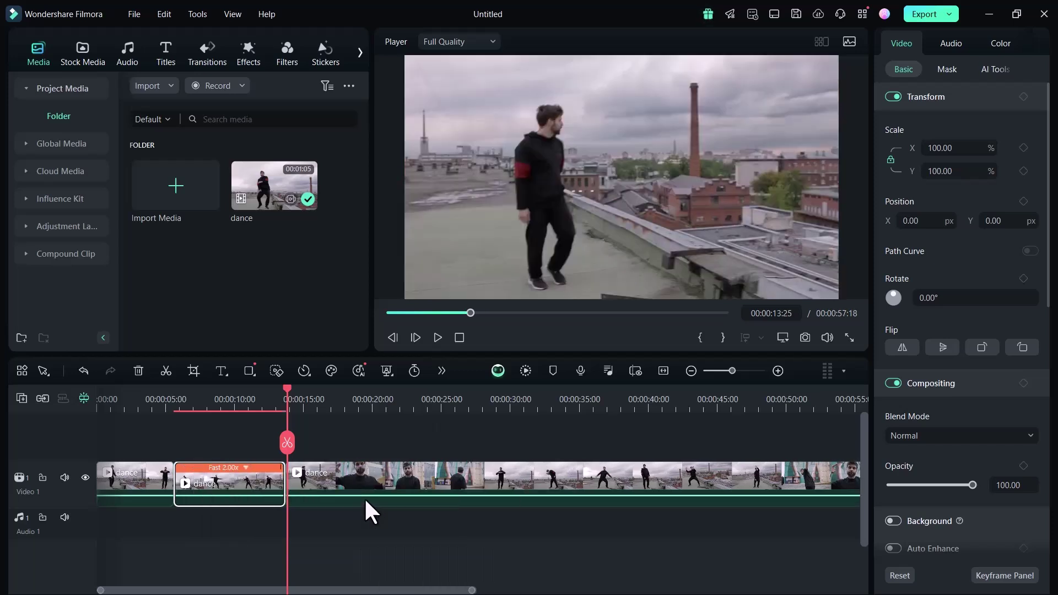
click(163, 414)
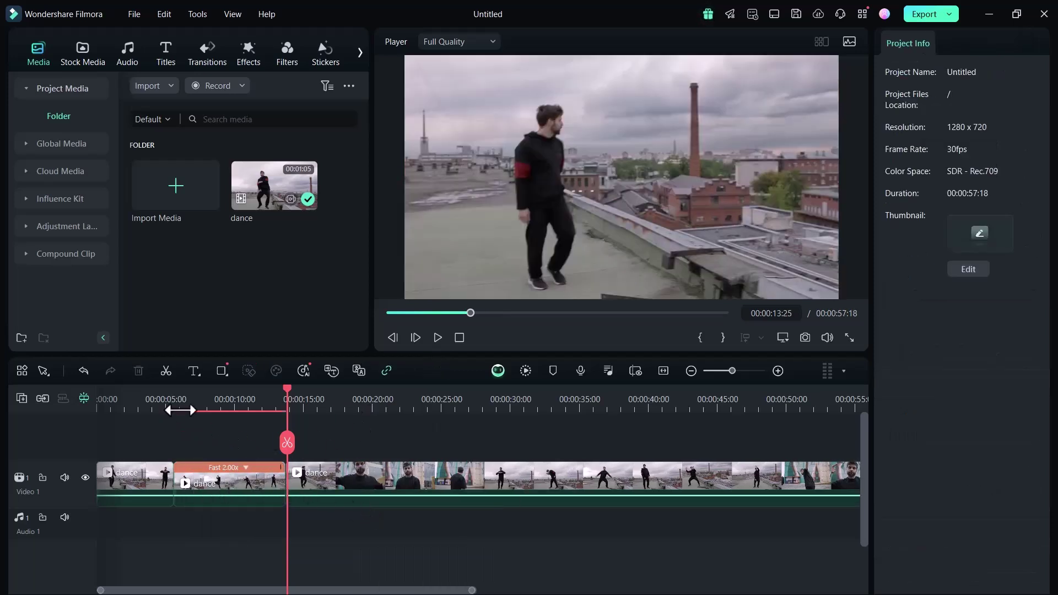
click(155, 402)
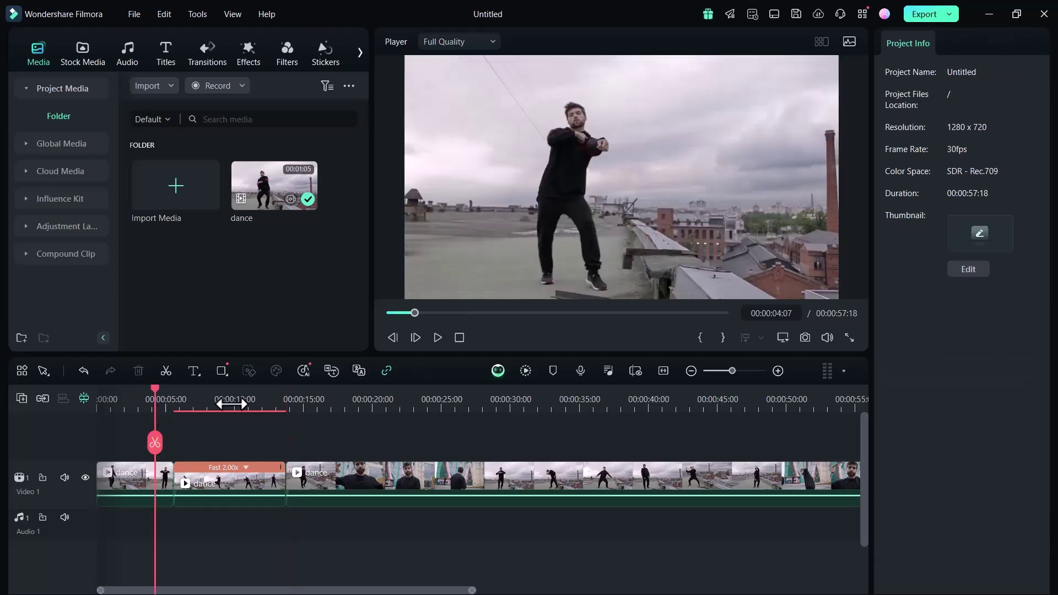
click(437, 337)
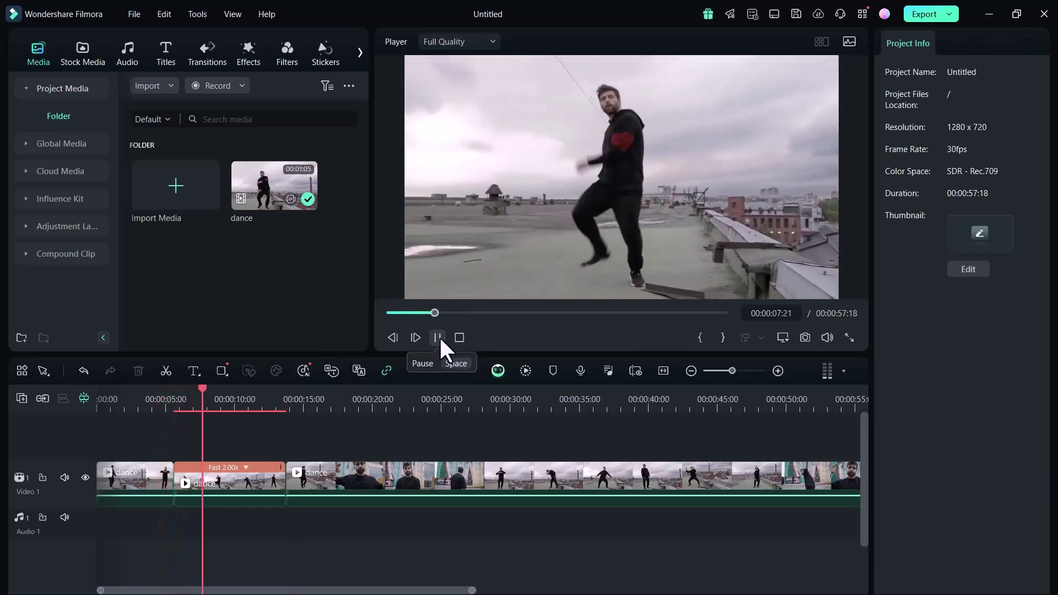
Switch the middle piece to Slow 0.5x and play the edit from the beginning
click(438, 337)
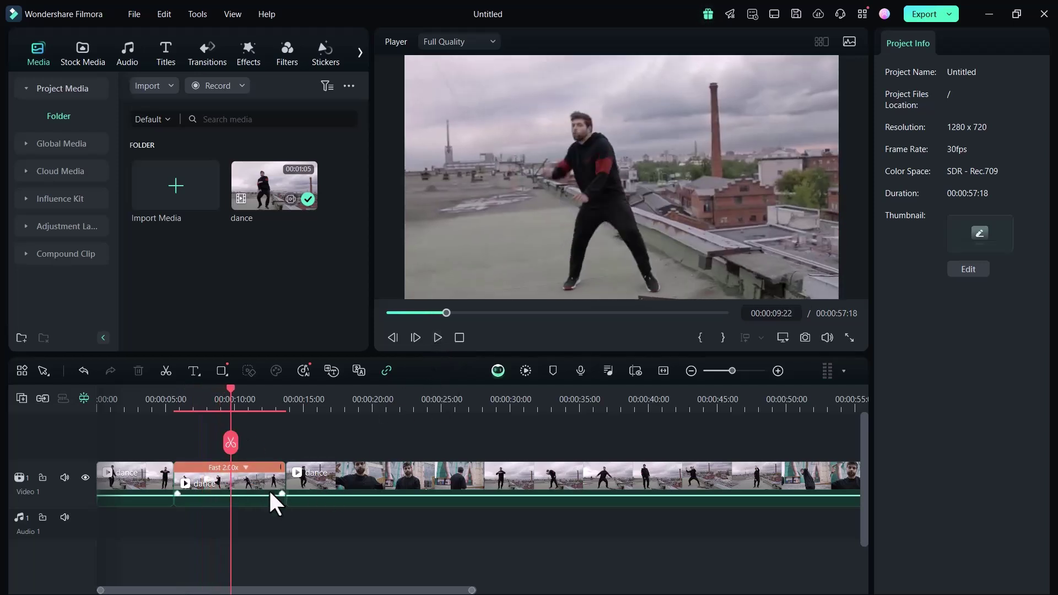
click(243, 469)
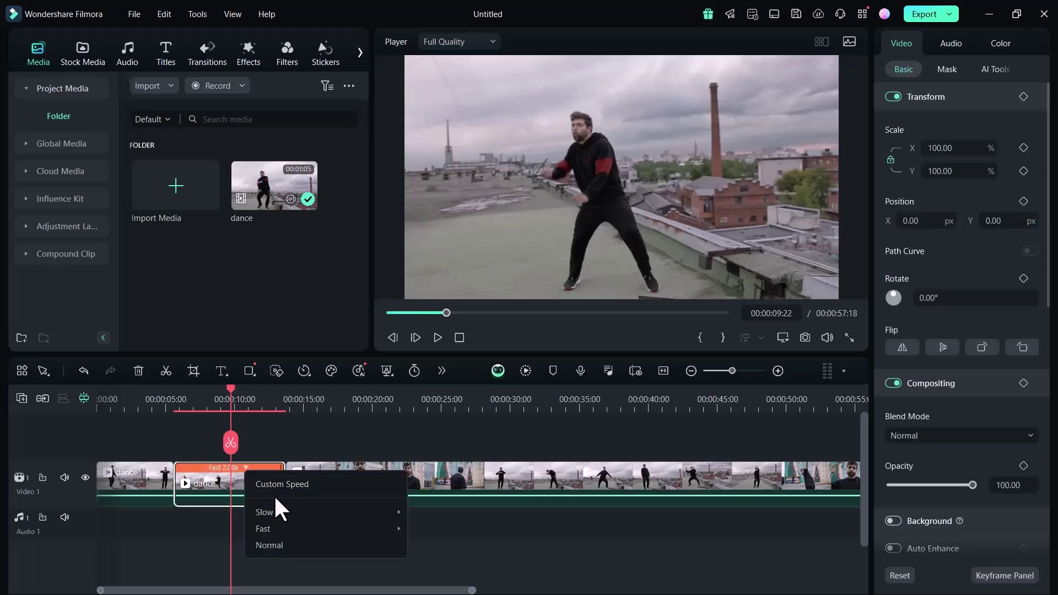
mouse_move(285, 523)
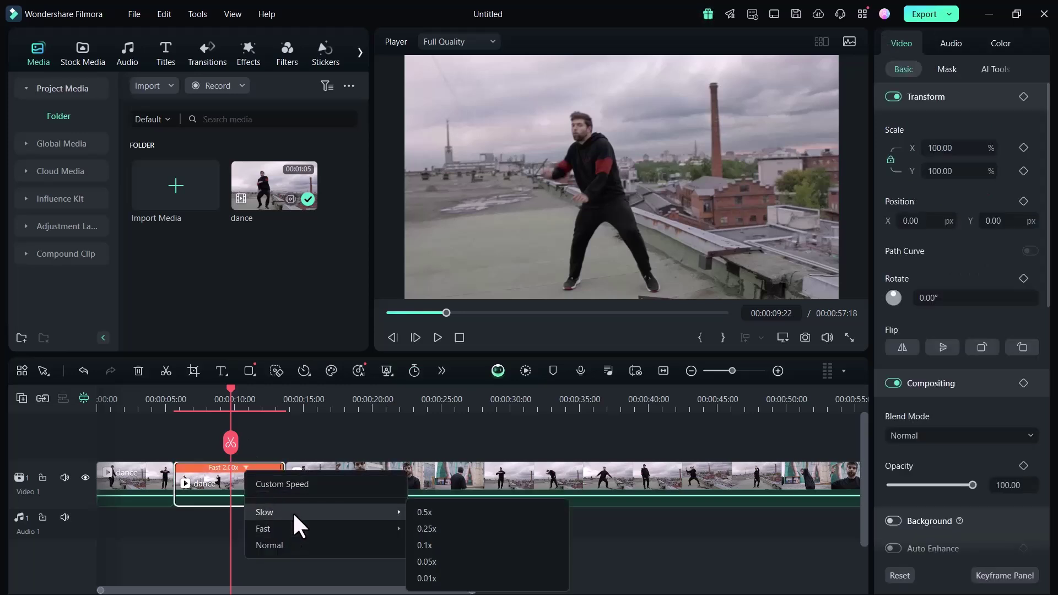
click(432, 512)
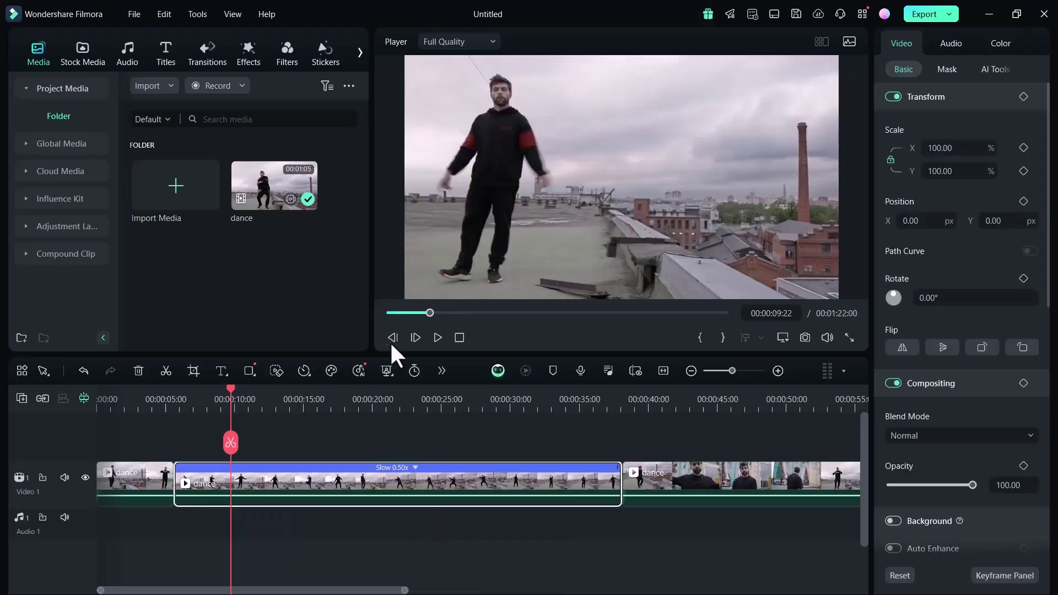
click(146, 417)
drag(150, 406, 90, 402)
click(437, 337)
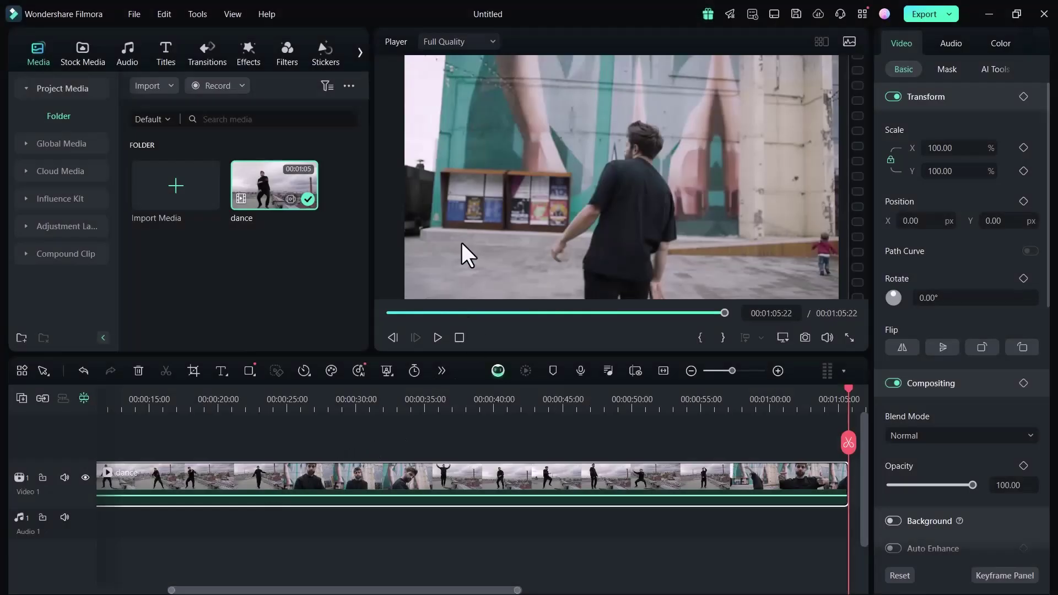
Play the dance clip from the start, then pause it
key(Home)
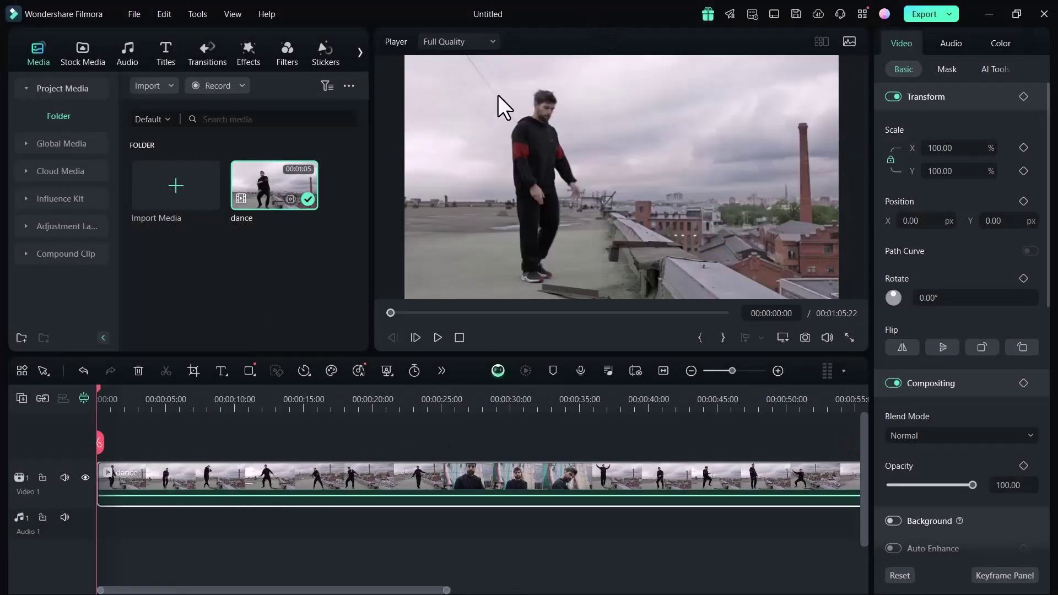
click(438, 335)
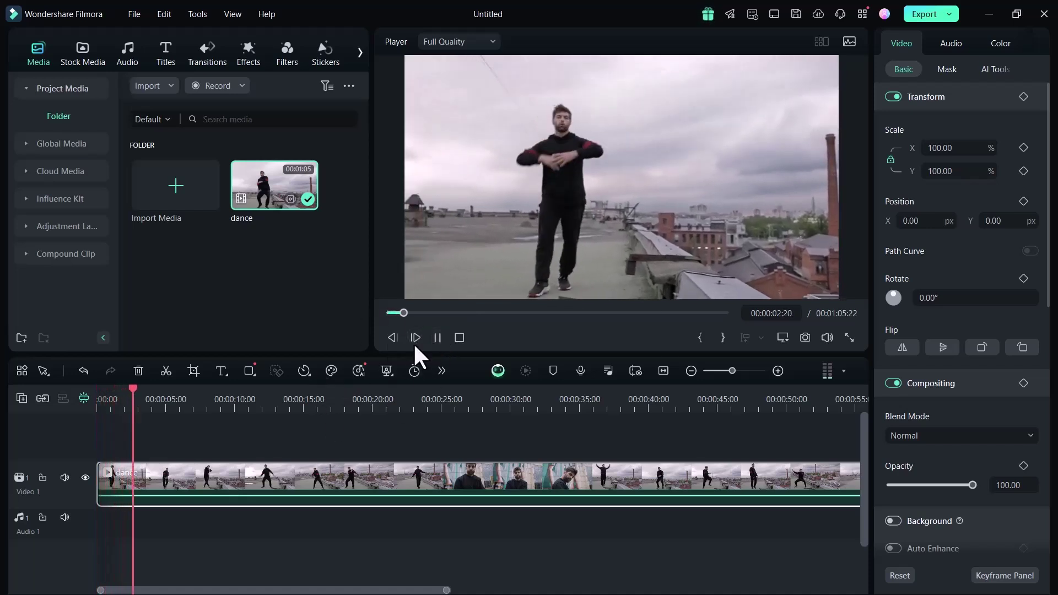
key(ctrl+r)
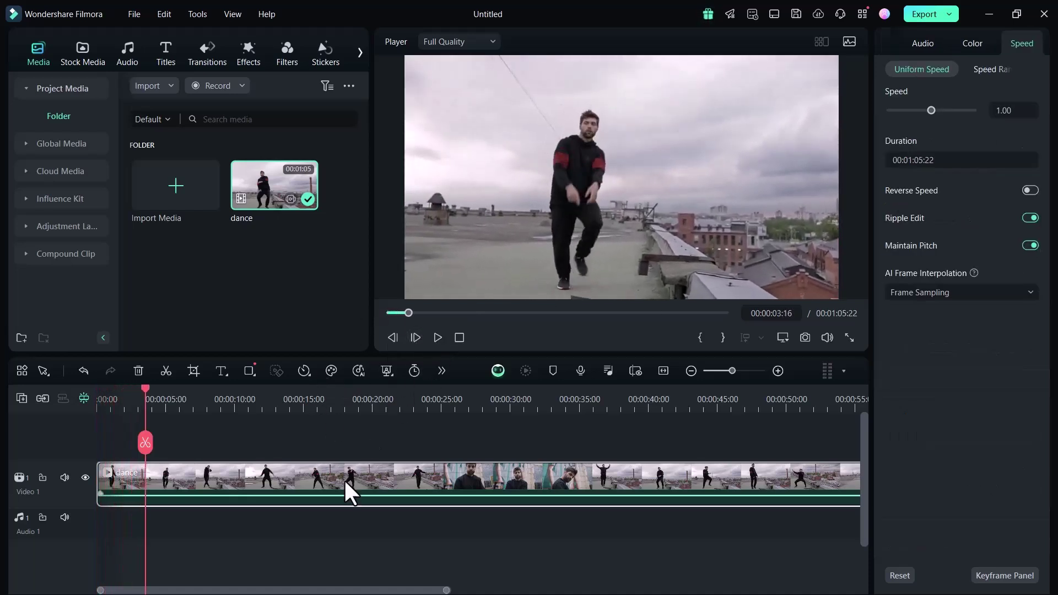
Show the Speed Ramping presets for the clip in a widened settings panel
click(306, 373)
click(329, 412)
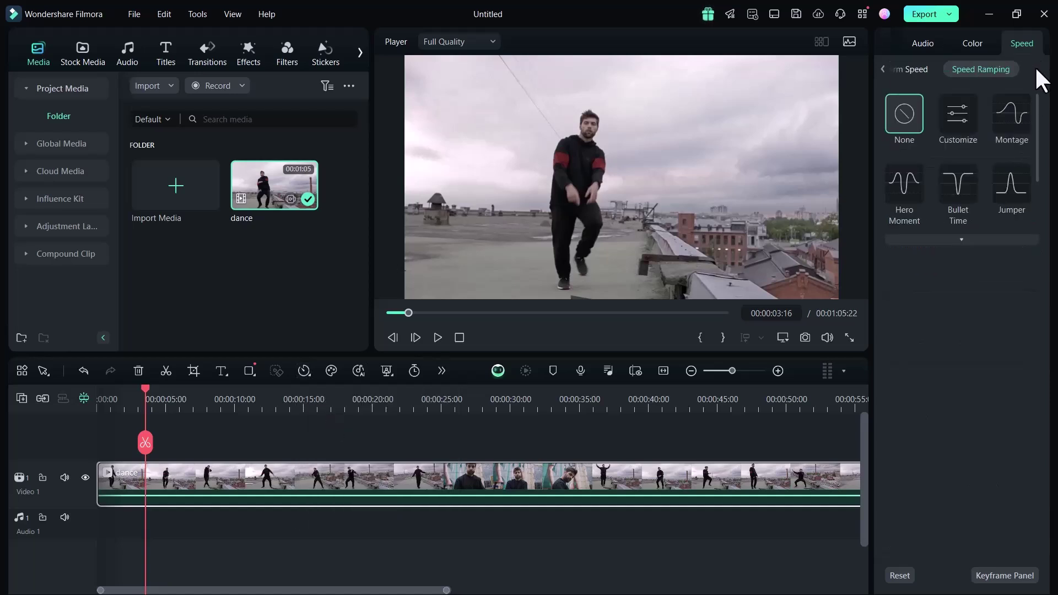
drag(872, 260, 716, 267)
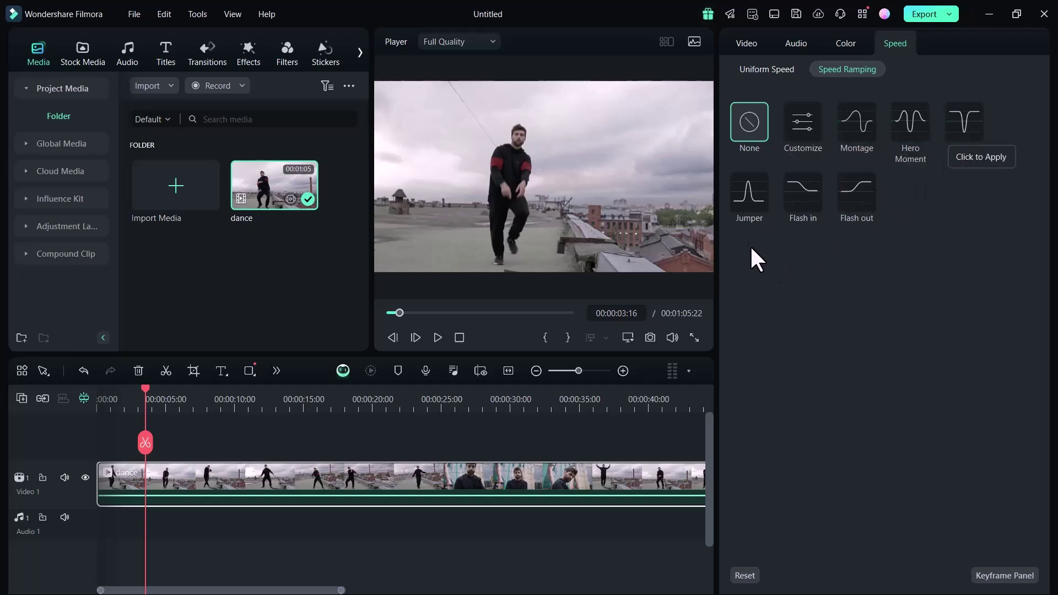
click(864, 131)
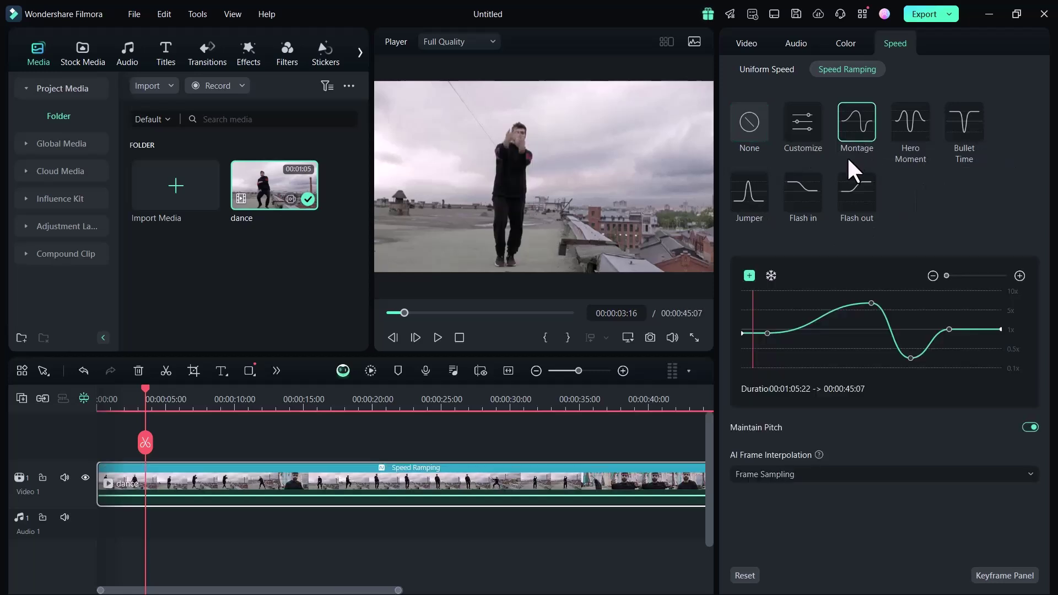
click(438, 337)
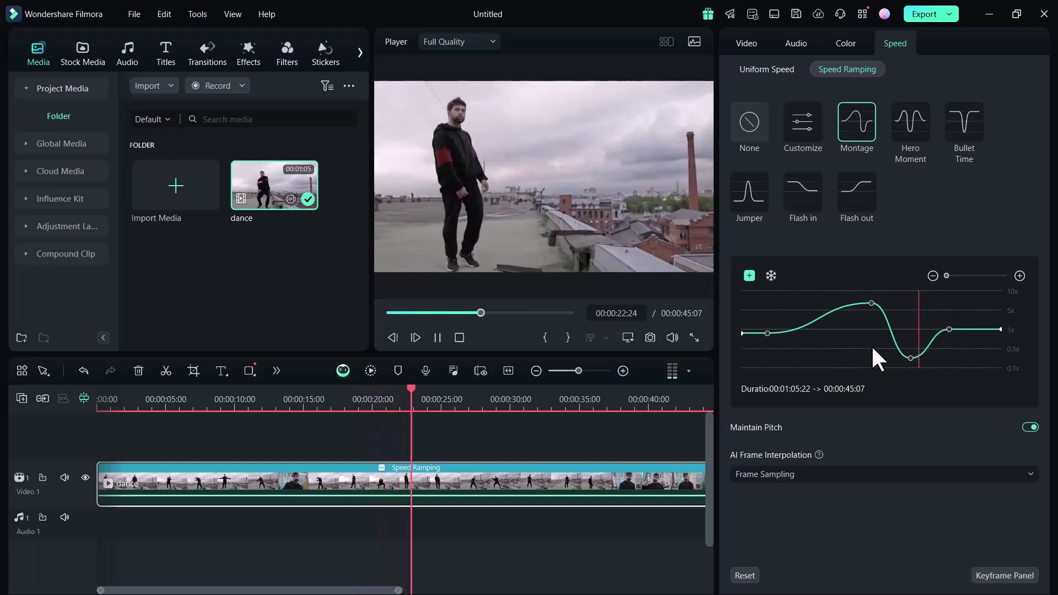
Start a Customize speed curve and add a speed point at 00:00:09:15
click(436, 337)
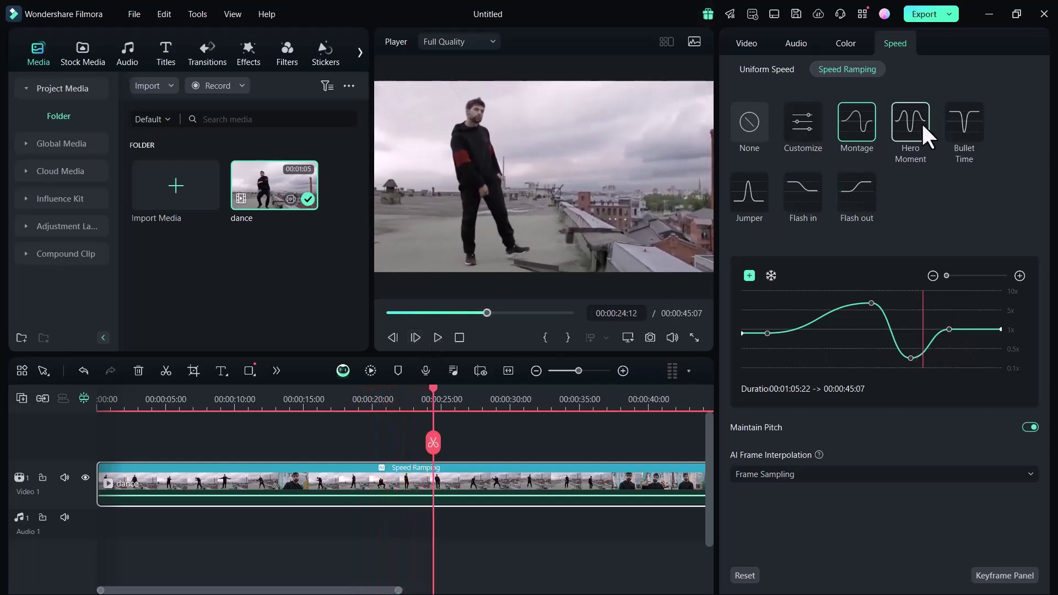
click(799, 130)
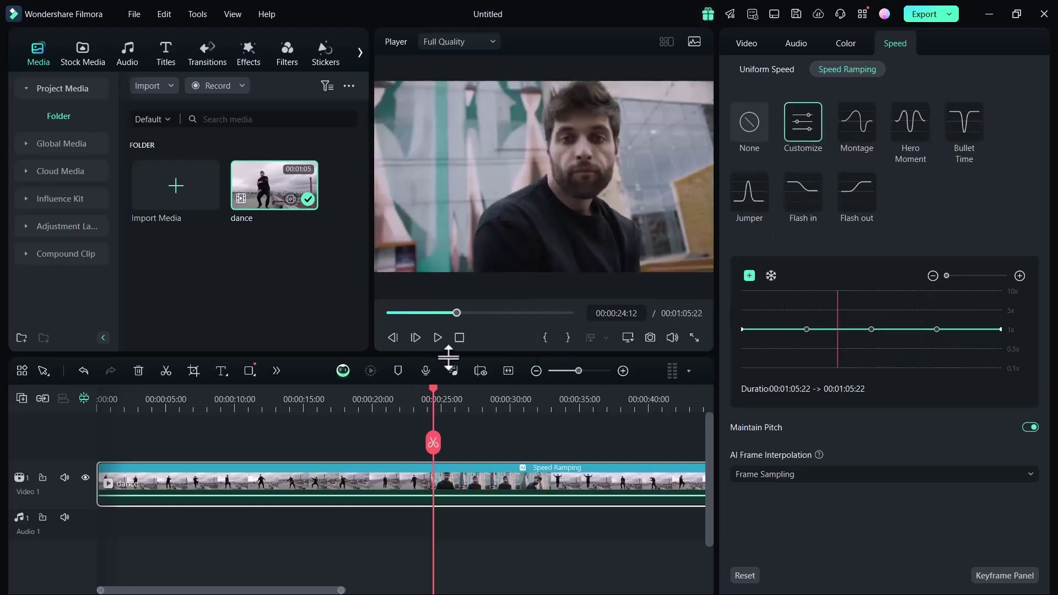
drag(433, 389, 345, 398)
click(226, 401)
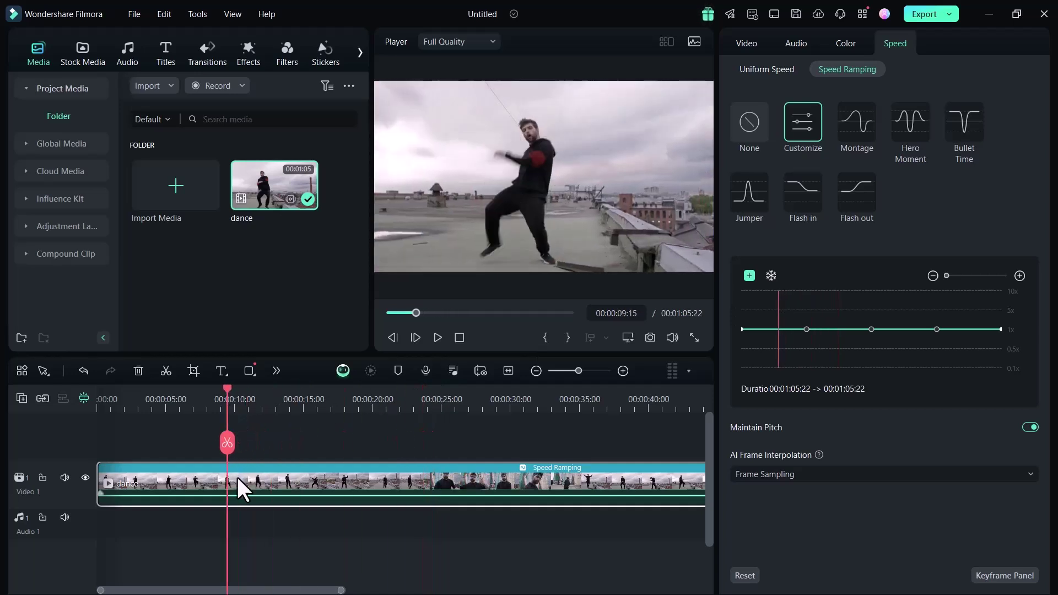
click(749, 275)
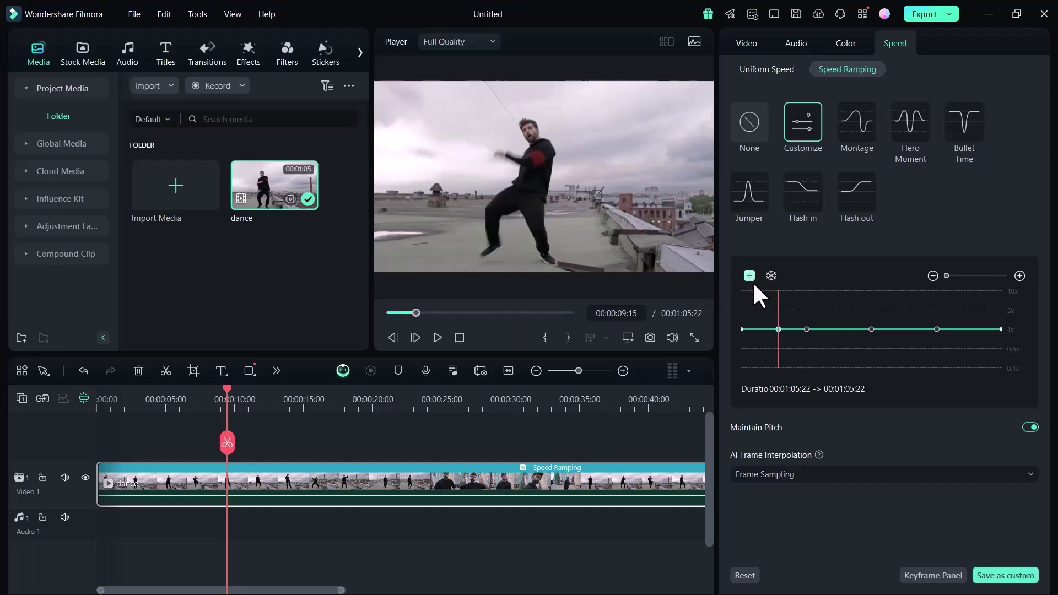
Raise two speed points to about 4.9x and 4.7x, and drag a later one down to 0.64x
click(778, 329)
drag(778, 329, 781, 312)
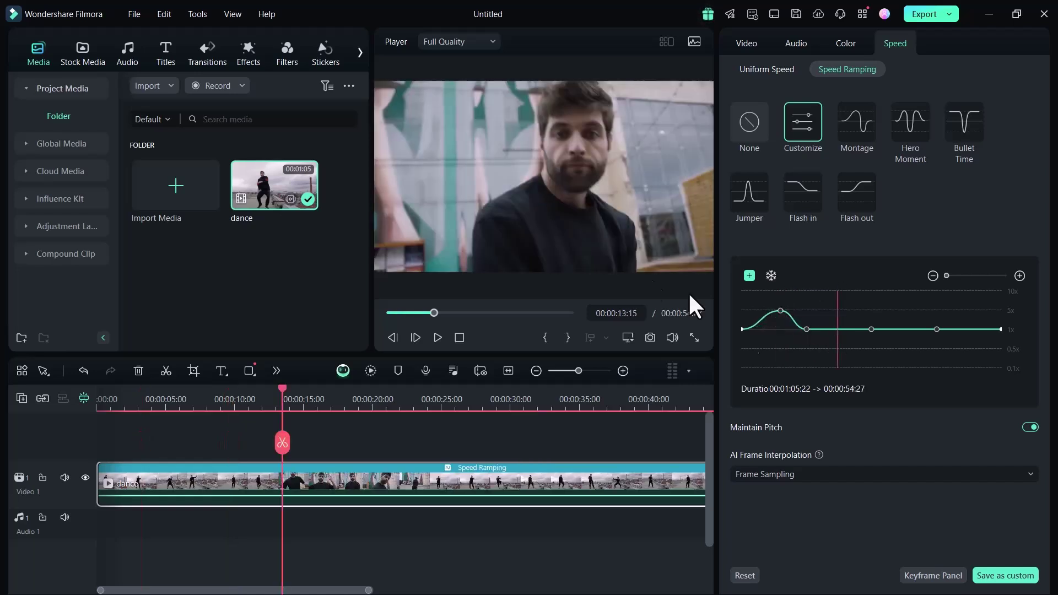
drag(807, 329, 814, 311)
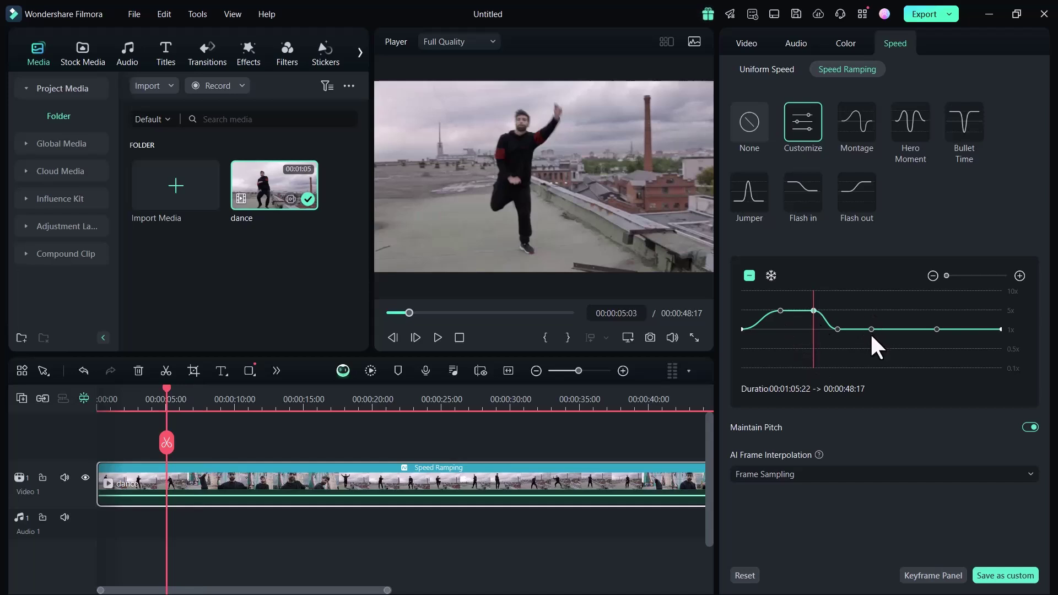
drag(872, 330, 899, 329)
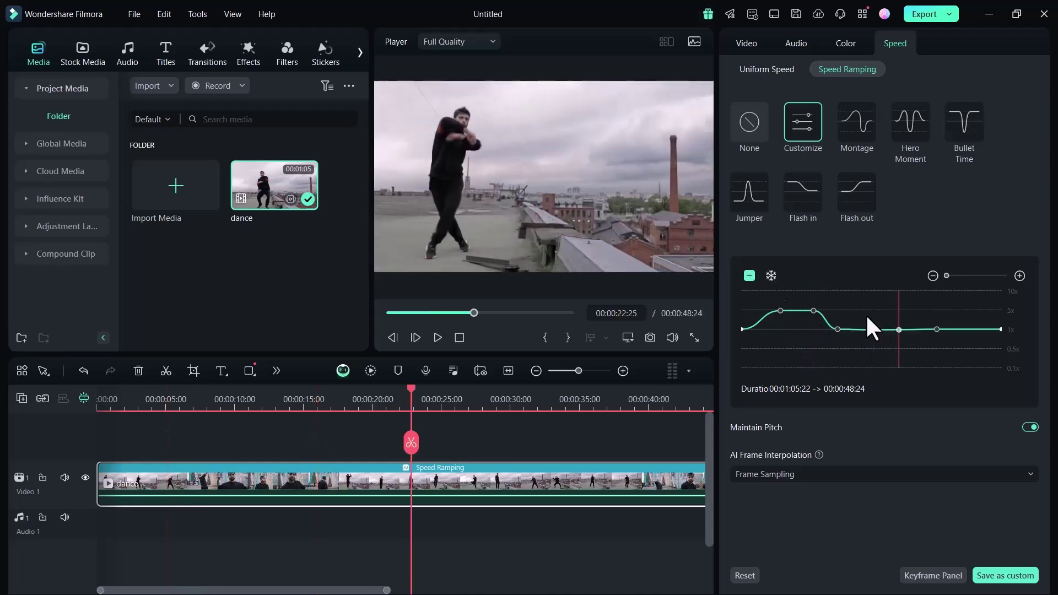
click(884, 327)
click(875, 331)
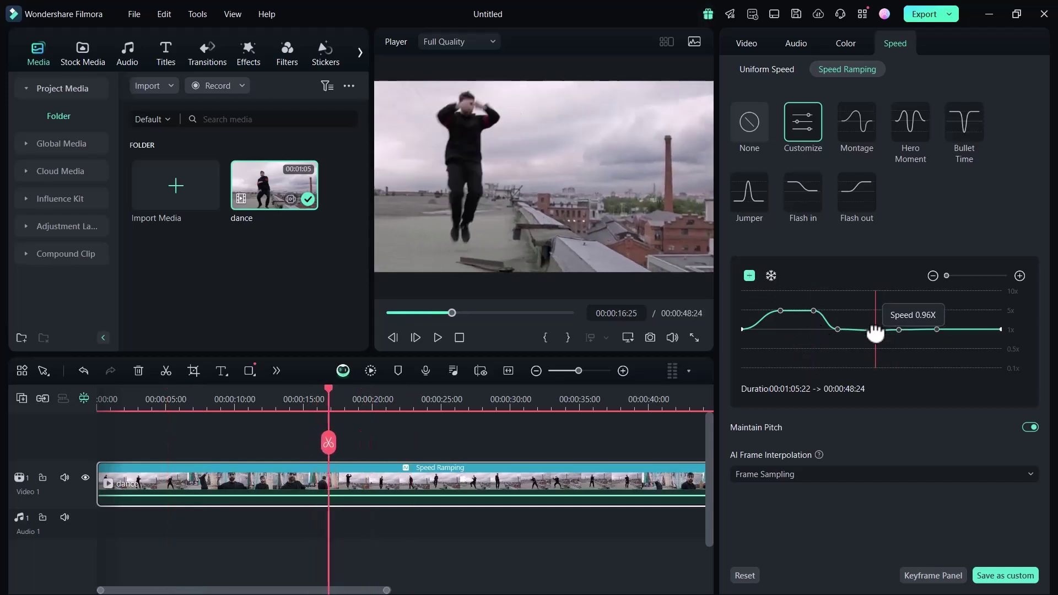
drag(899, 330, 915, 342)
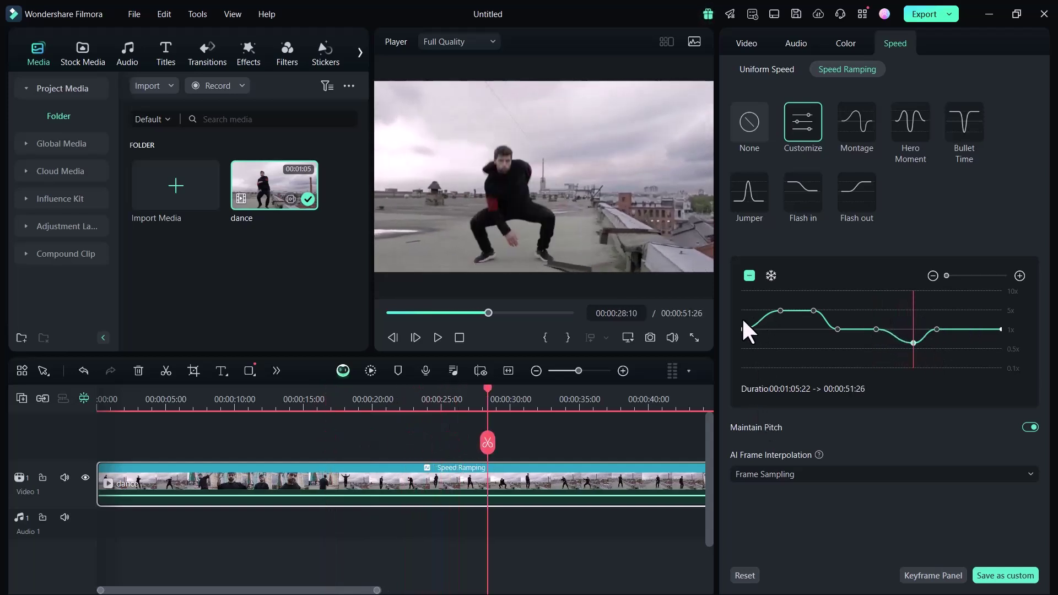
key(Home)
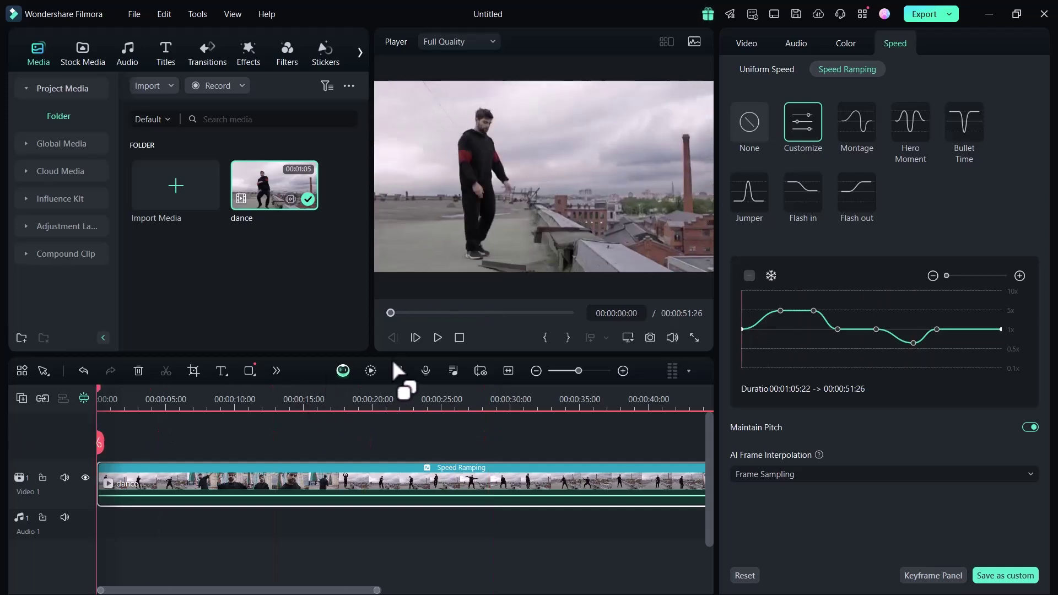
Play the custom-ramped dance clip from the start
click(437, 337)
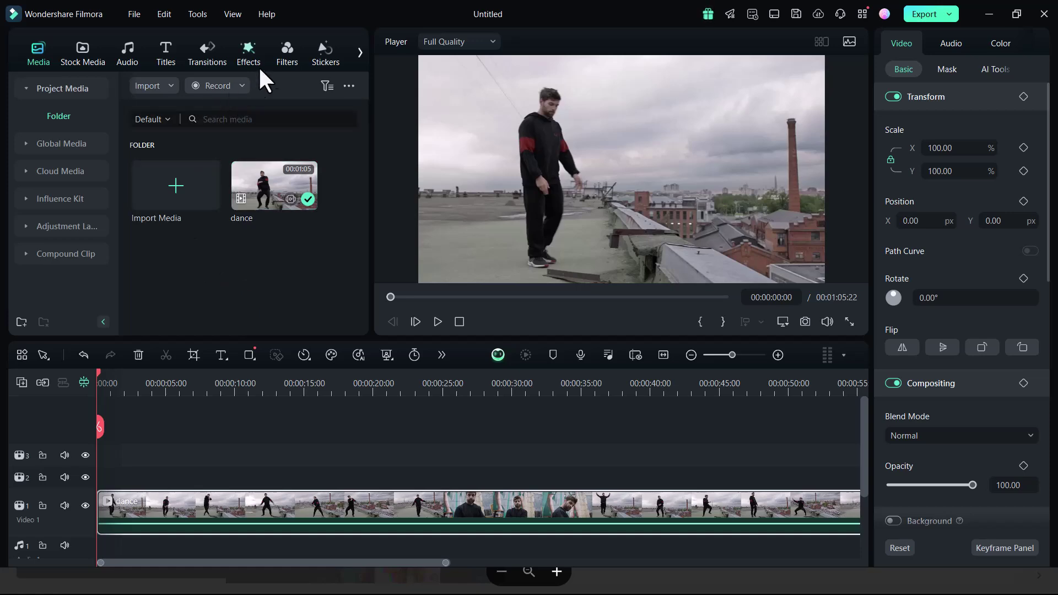
Browse the Clone category of Body Effects in the effects library
click(248, 57)
click(49, 165)
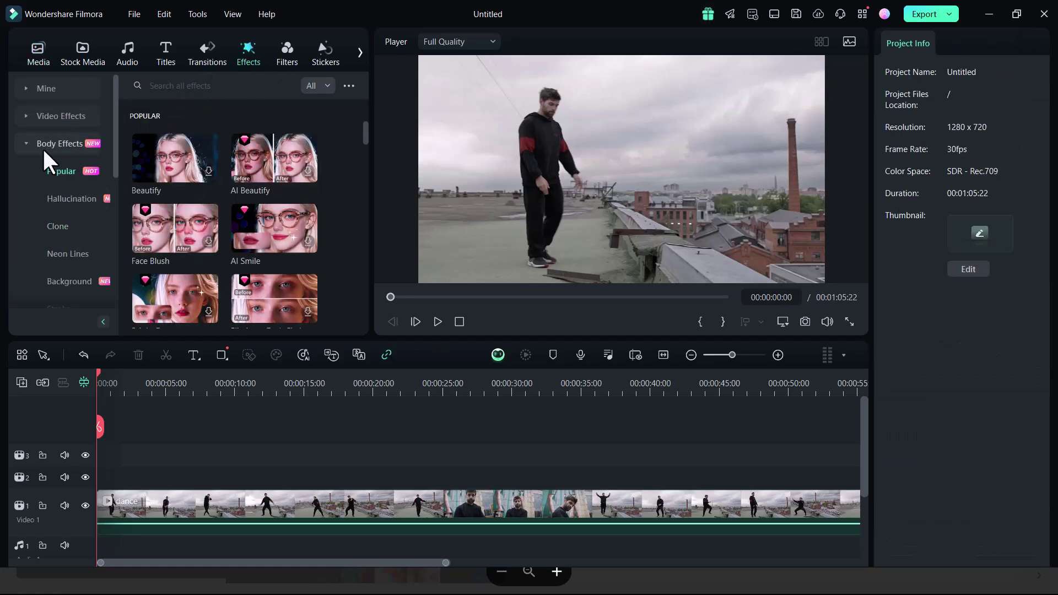
click(60, 227)
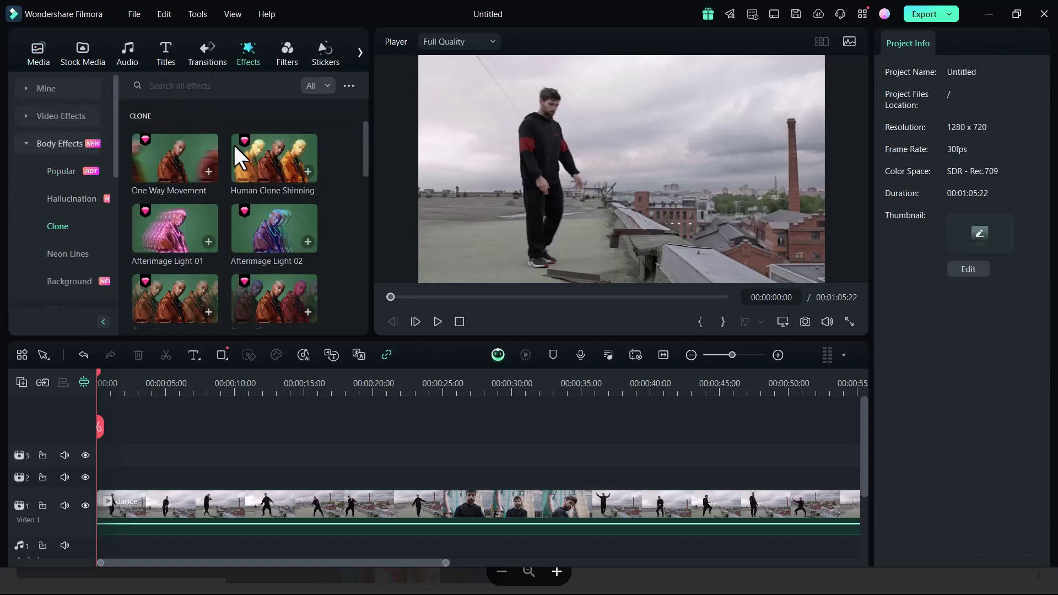
scroll(222, 237, down, 6)
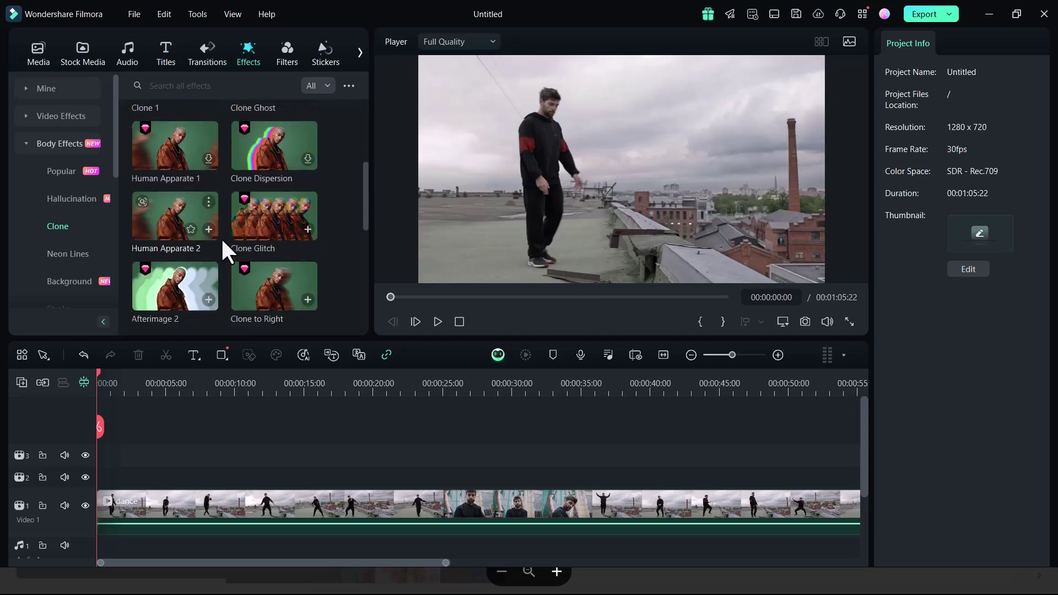
scroll(216, 235, up, 3)
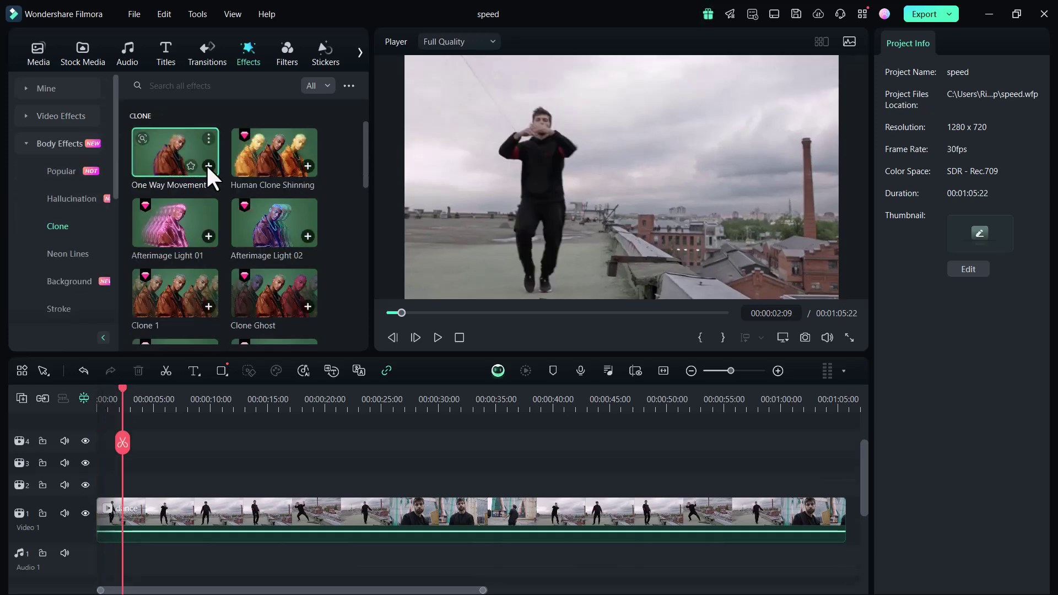
Add One Way Movement, Human Clone Shinning, Afterimage 2 and Human Clone to track 2
click(207, 165)
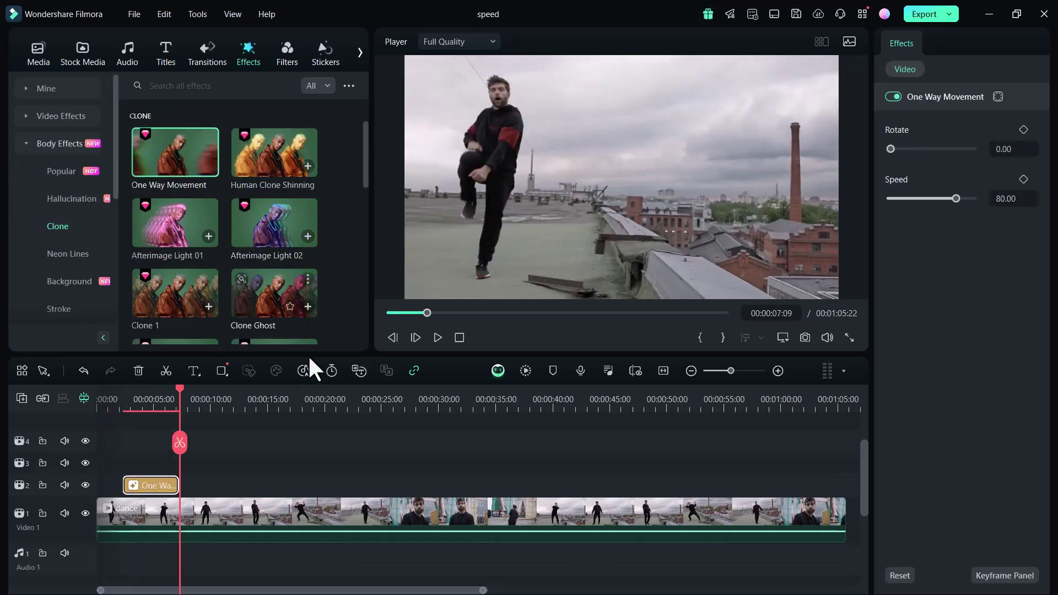
click(220, 411)
click(307, 166)
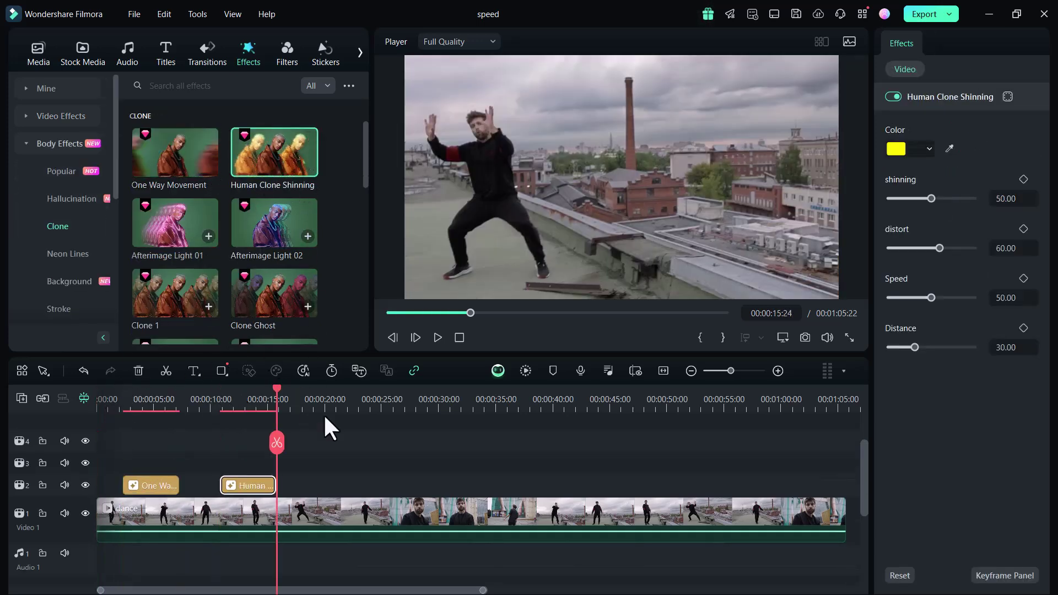
click(306, 411)
scroll(189, 276, down, 2)
scroll(208, 257, down, 2)
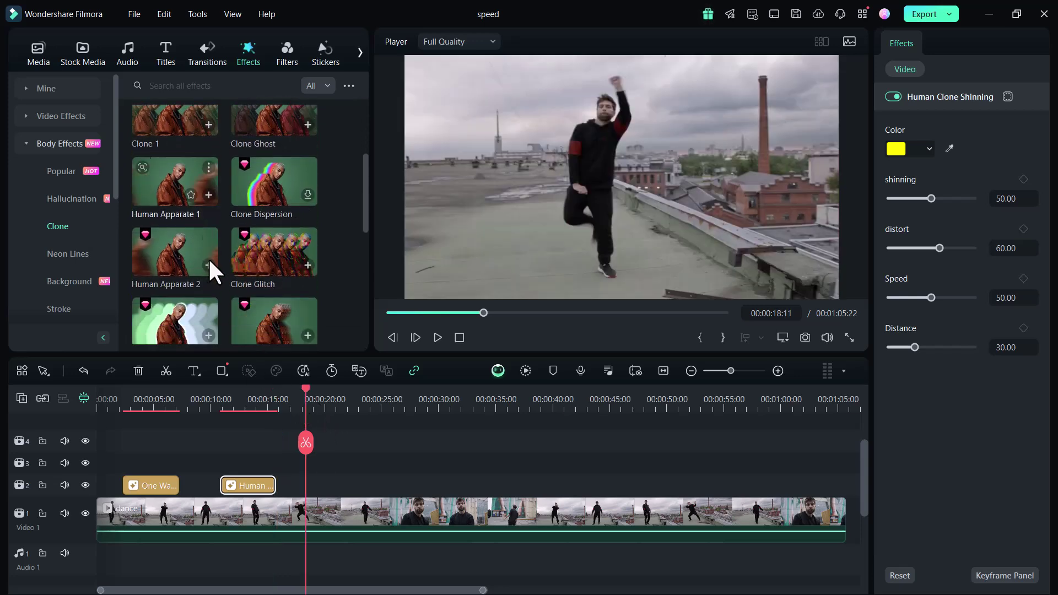
scroll(160, 263, down, 2)
click(208, 252)
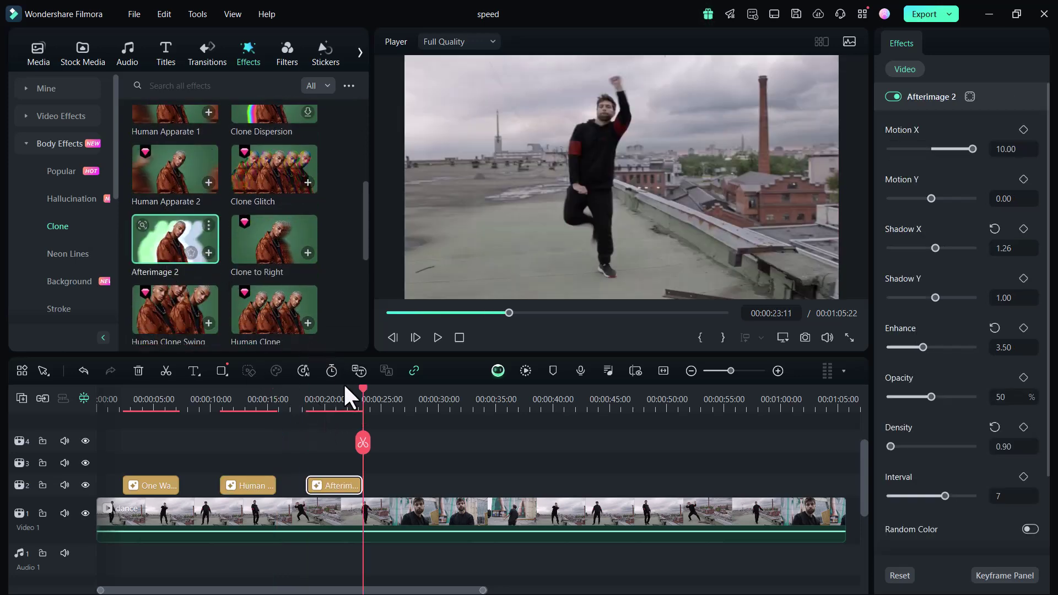
click(387, 402)
scroll(270, 273, down, 2)
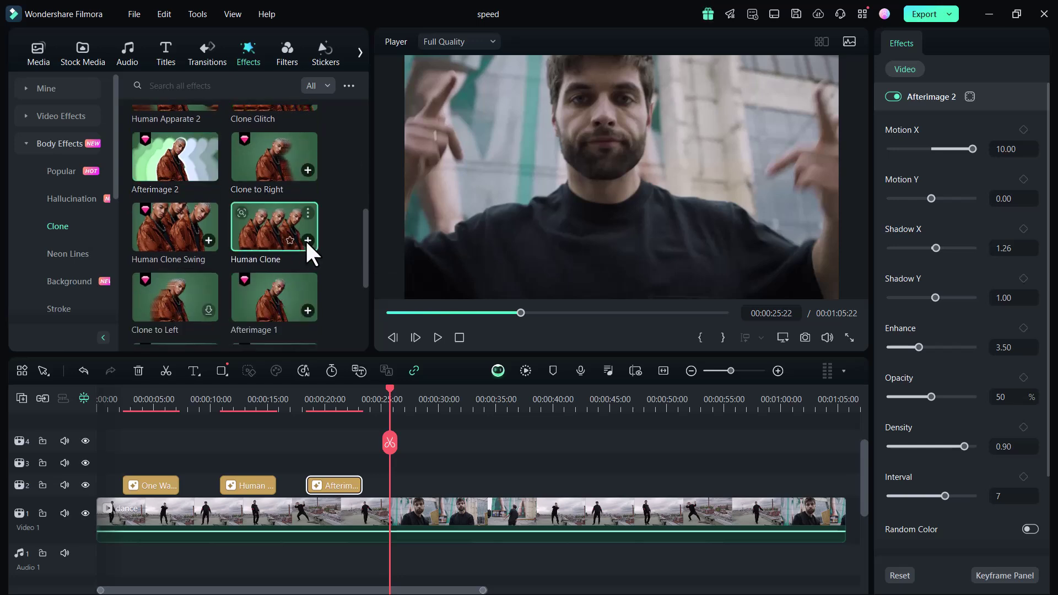
click(307, 240)
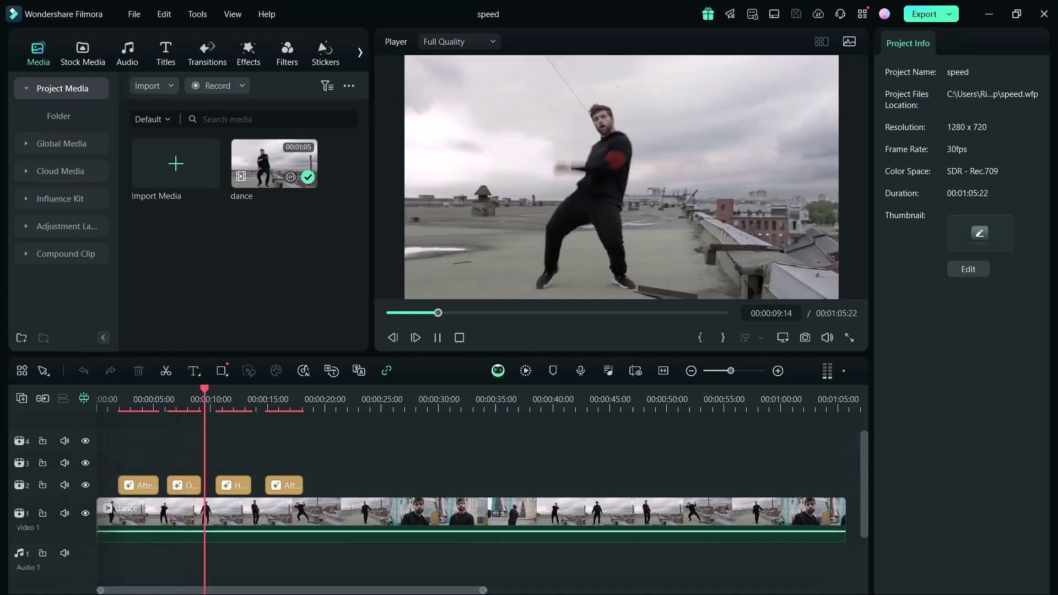
Reopen the Effects library and return the playhead to the timeline start to preview the clone effects
scroll(471, 496, up, 1)
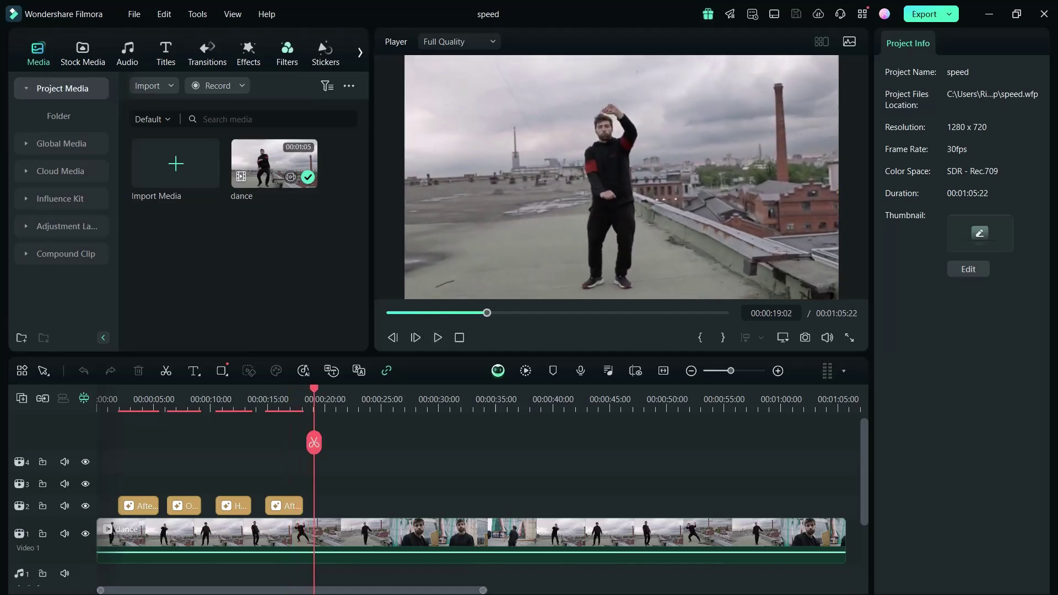
click(248, 53)
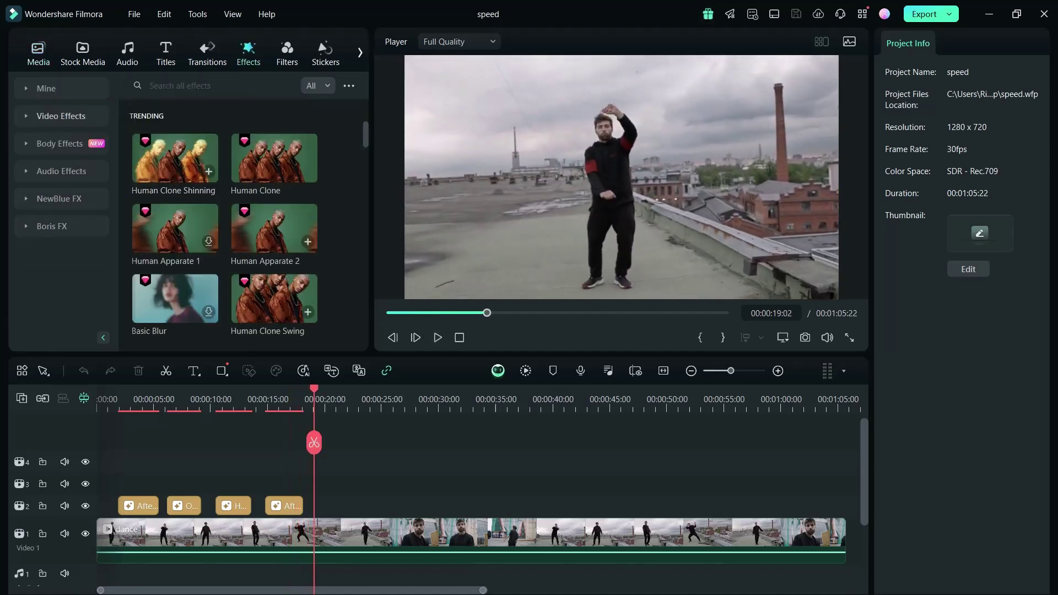
key(Home)
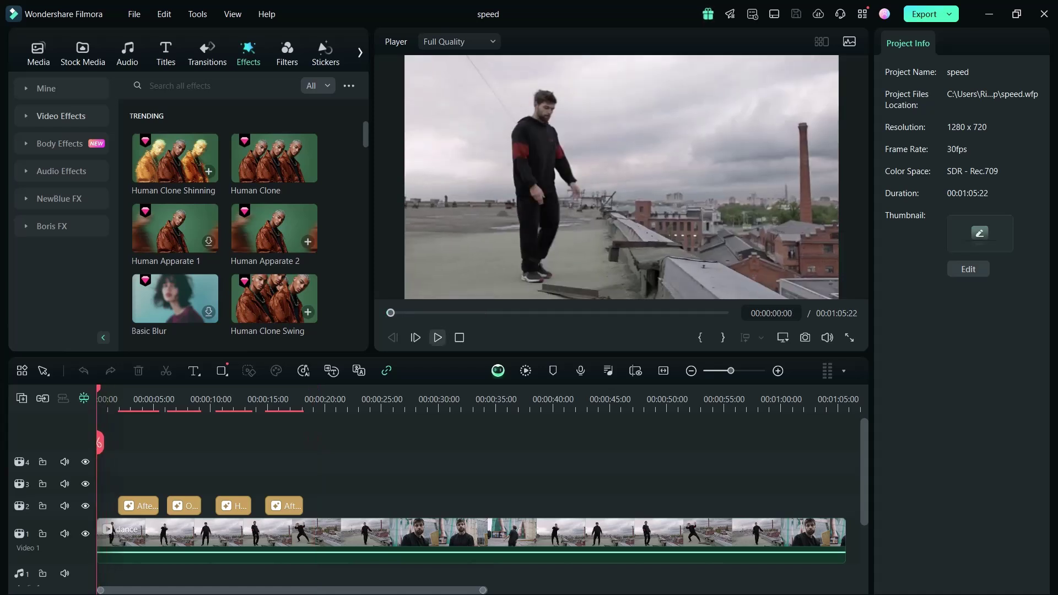